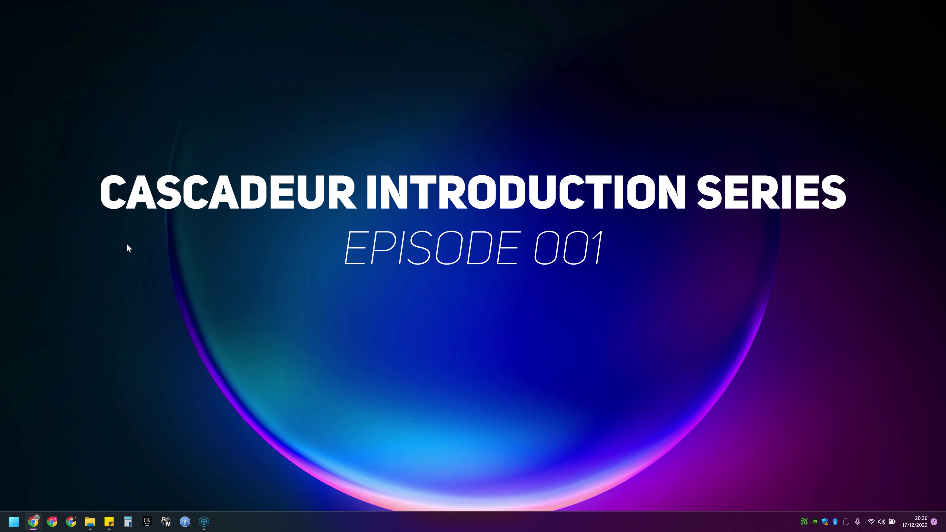
- Review the free Basic plan on the Cascadeur pricing page and close that page
{"action": "mouse_move", "coordinate": [33, 522]}
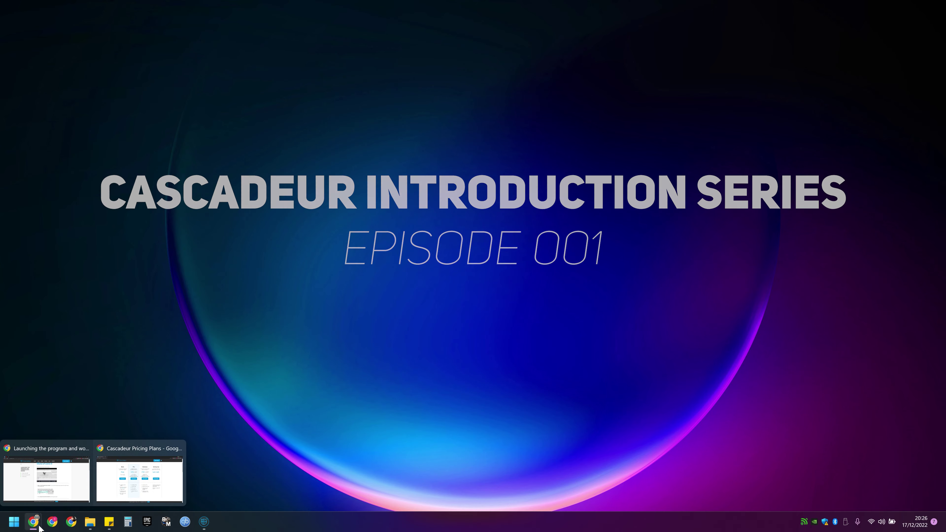
{"action": "left_click", "coordinate": [135, 484]}
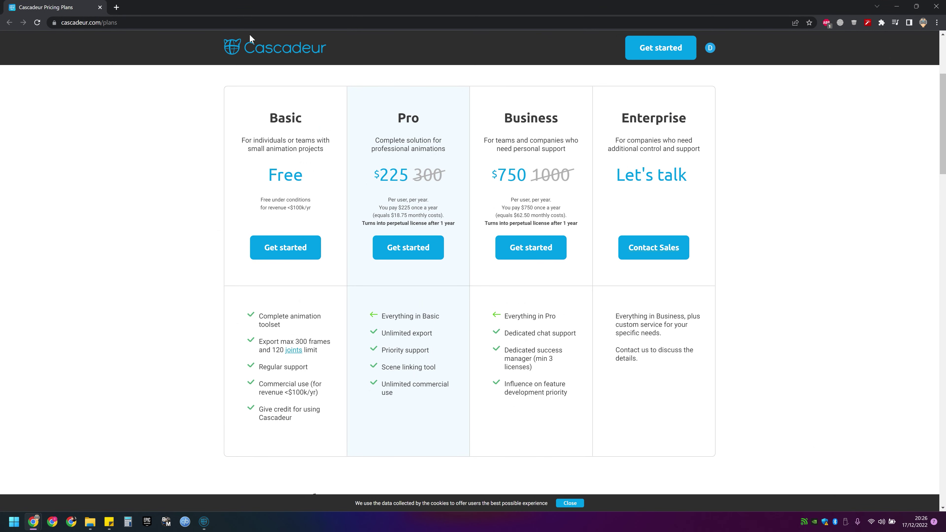
{"action": "left_click_drag", "start_coordinate": [250, 112], "coordinate": [309, 425]}
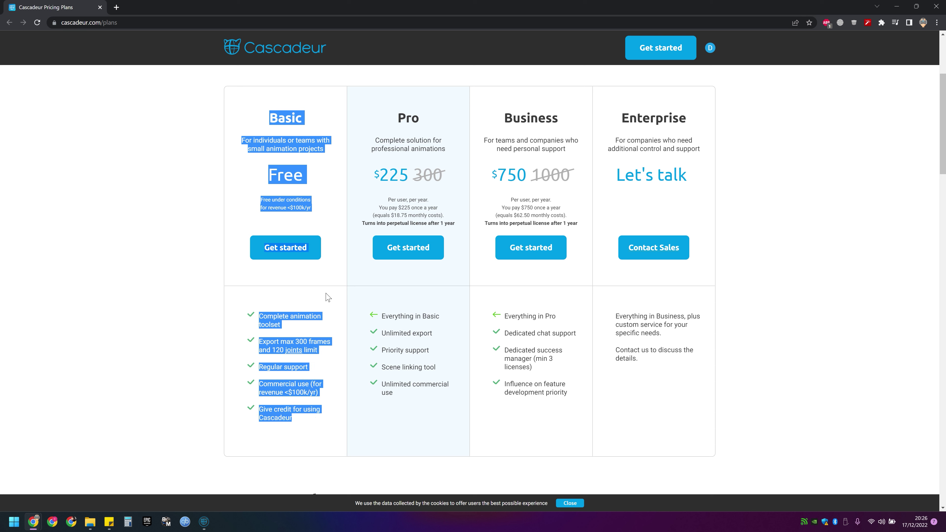
{"action": "left_click", "coordinate": [310, 188]}
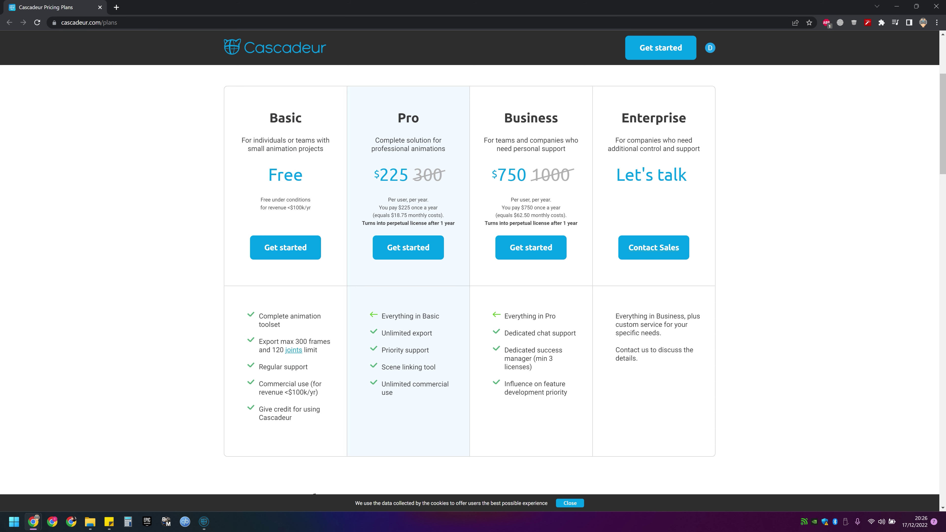
{"action": "left_click_drag", "start_coordinate": [268, 183], "coordinate": [308, 182]}
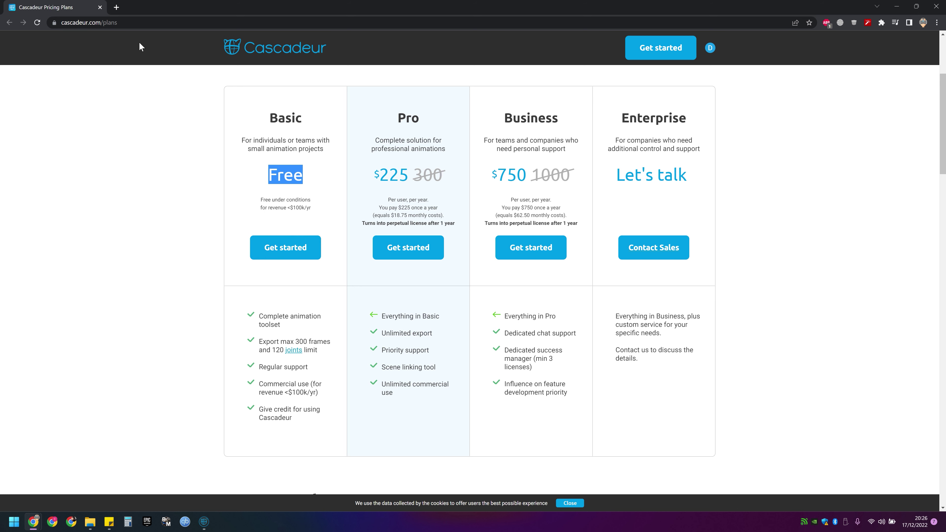
{"action": "left_click", "coordinate": [100, 9]}
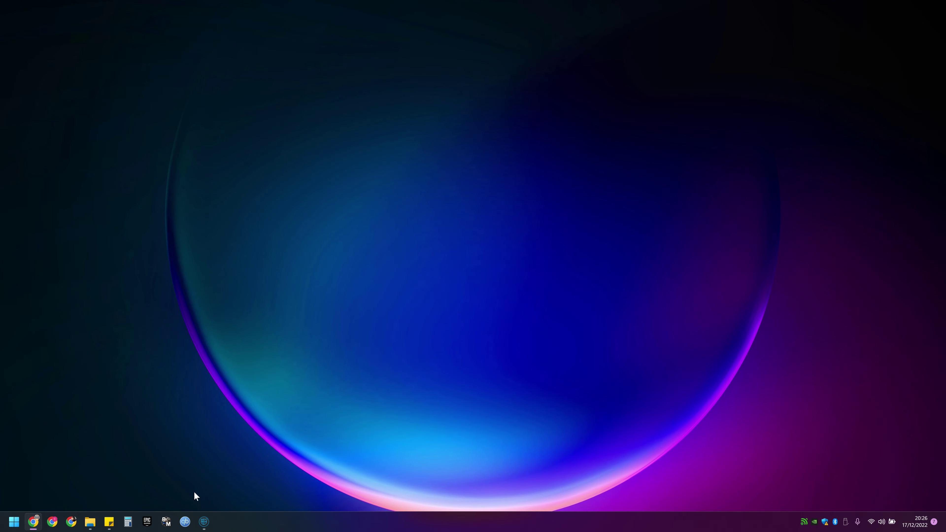
- Switch to Cascadeur and open the Standard_model_male, Standard_model_sabers and Dracorex scenes from the samples folder
{"action": "left_click", "coordinate": [204, 521]}
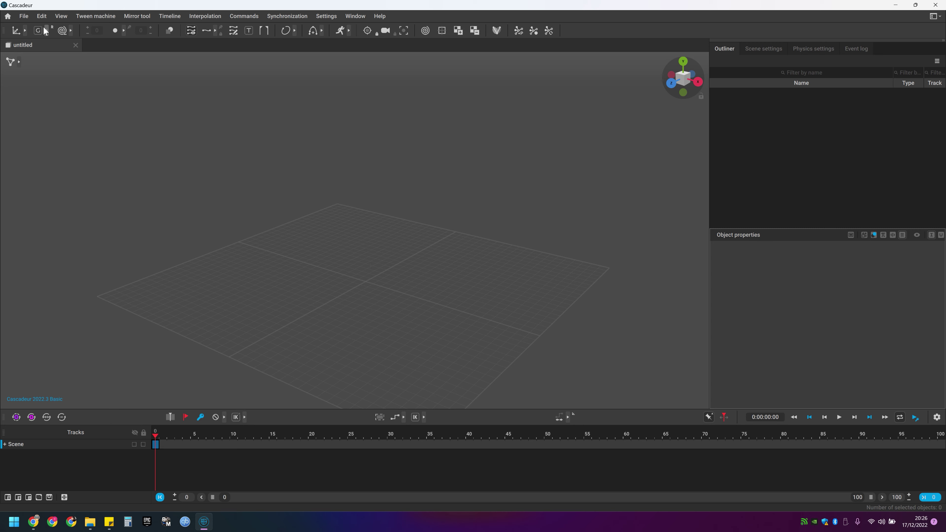
{"action": "left_click", "coordinate": [24, 16]}
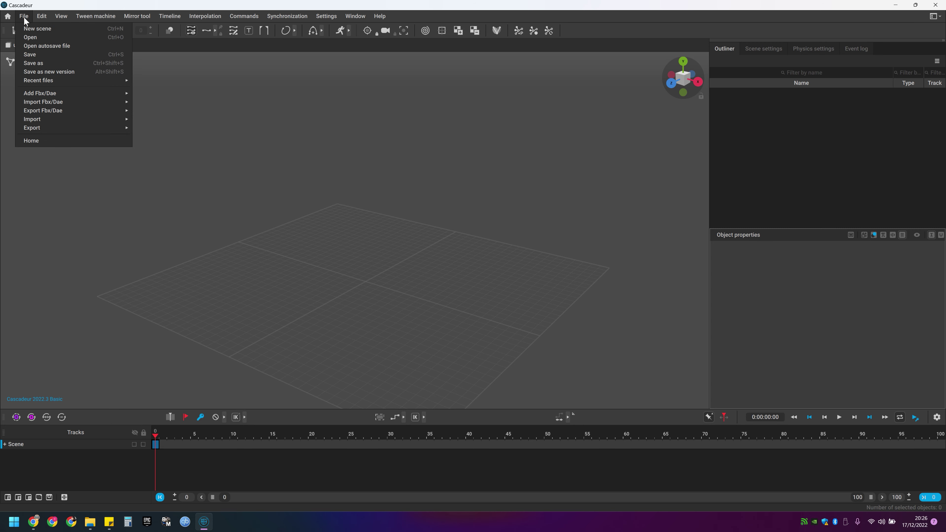
{"action": "left_click", "coordinate": [30, 36]}
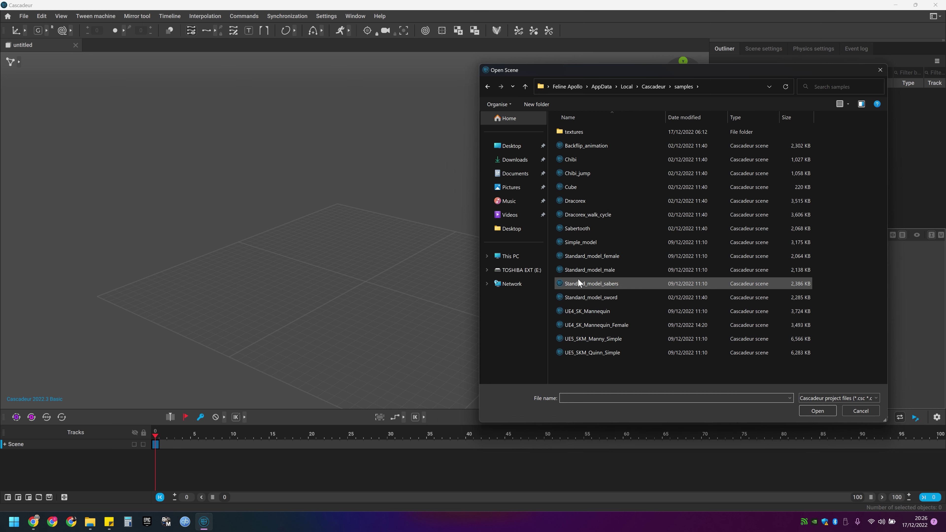
{"action": "left_click_drag", "start_coordinate": [585, 272], "coordinate": [355, 264]}
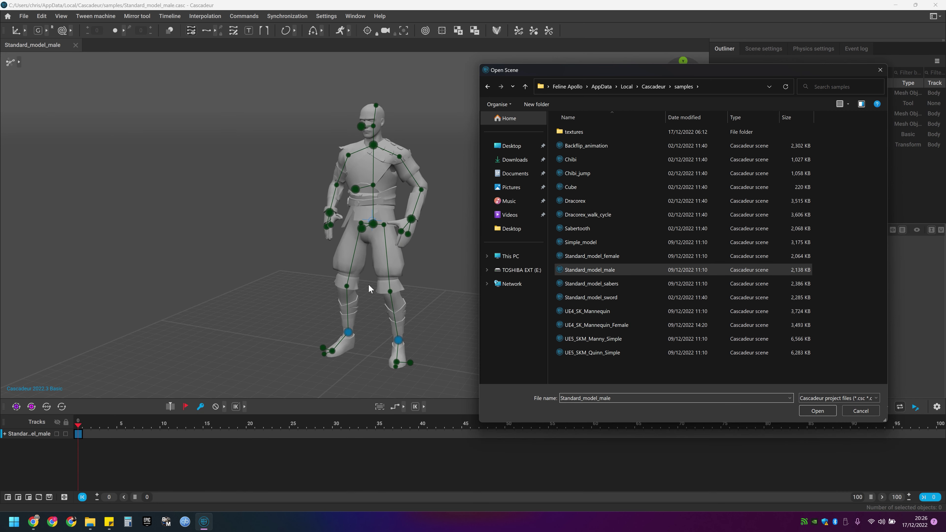
{"action": "left_click_drag", "start_coordinate": [591, 285], "coordinate": [261, 278]}
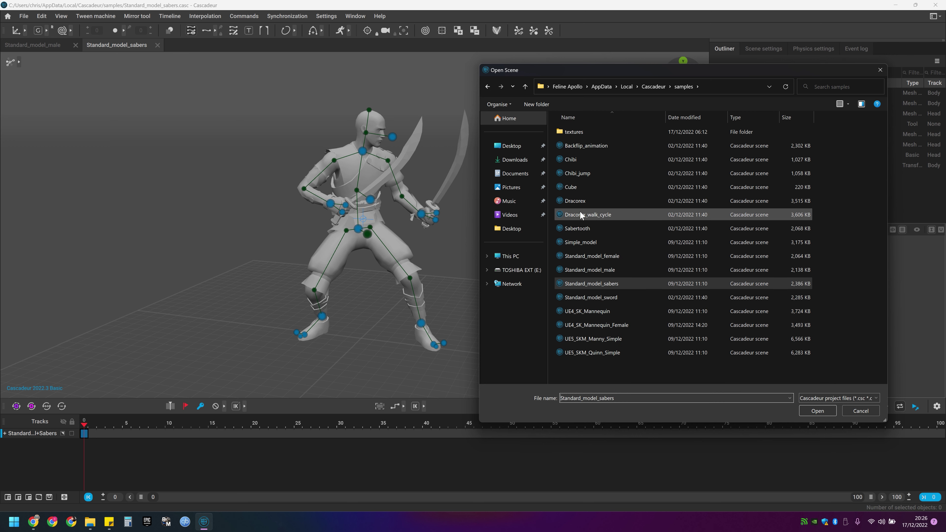
{"action": "left_click_drag", "start_coordinate": [576, 202], "coordinate": [255, 245]}
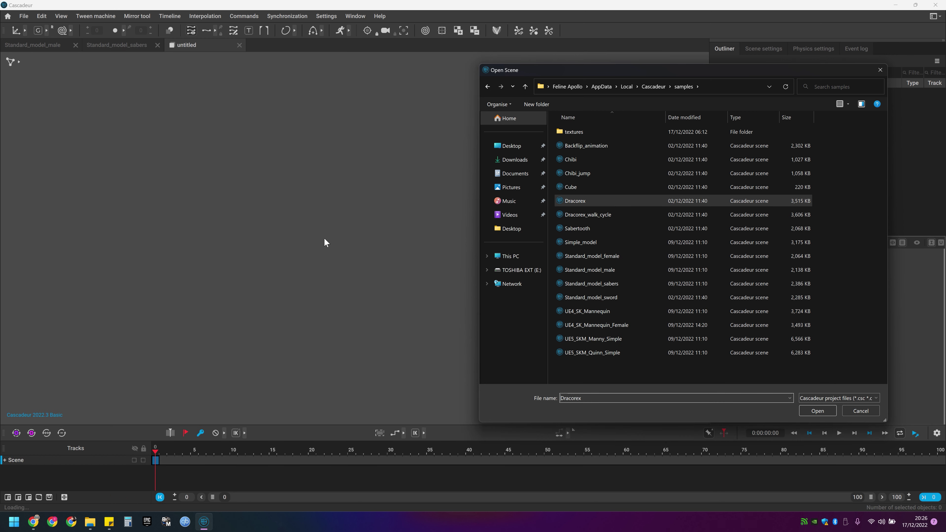
{"action": "left_click", "coordinate": [880, 71]}
- View the open Standard_model_sabers and Standard_model_male scenes in turn and return to Dracorex
{"action": "left_click", "coordinate": [115, 48]}
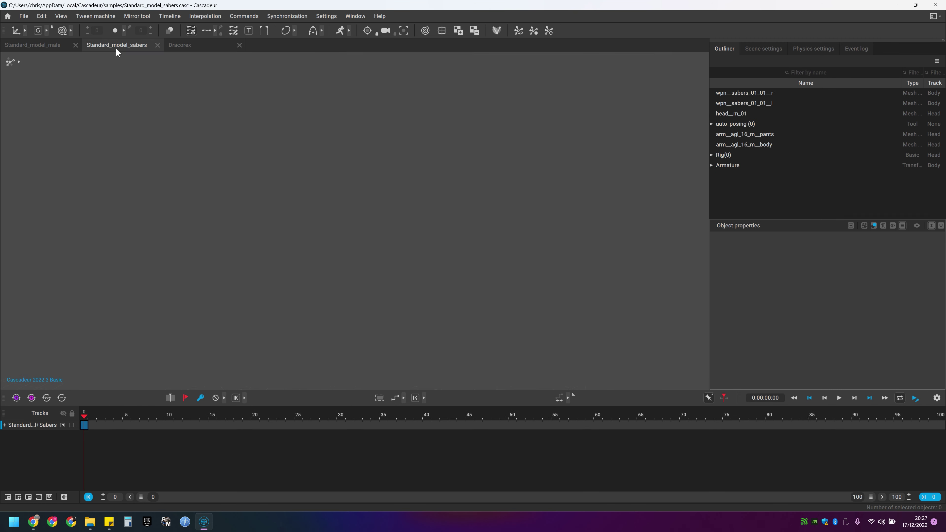
{"action": "left_click", "coordinate": [56, 46]}
{"action": "left_click", "coordinate": [117, 48]}
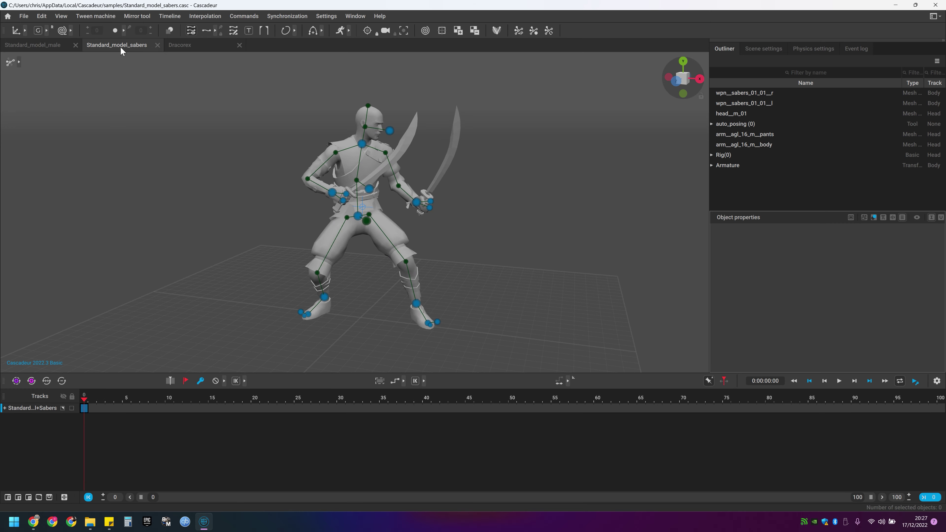
{"action": "left_click", "coordinate": [185, 45]}
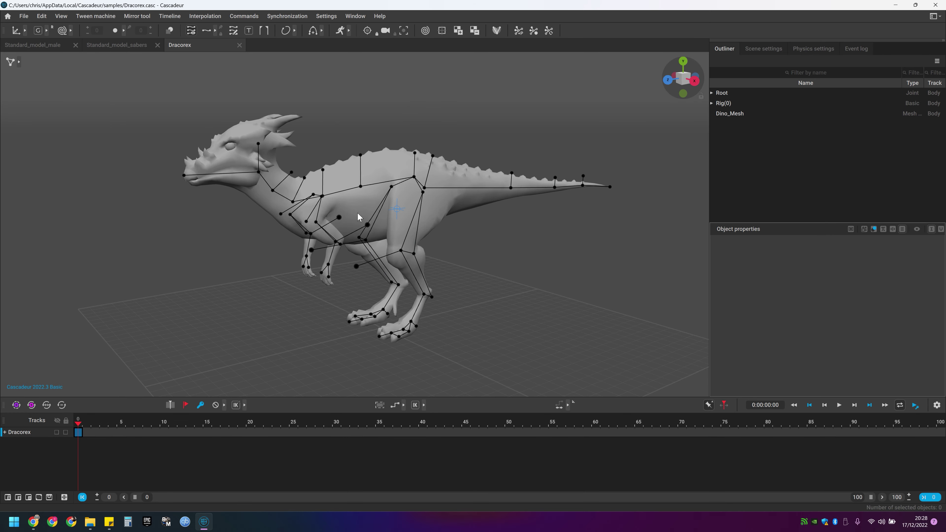
- Open the autosaved scene autosave0-Standard_model_male from the autosave folder
{"action": "left_click", "coordinate": [25, 16]}
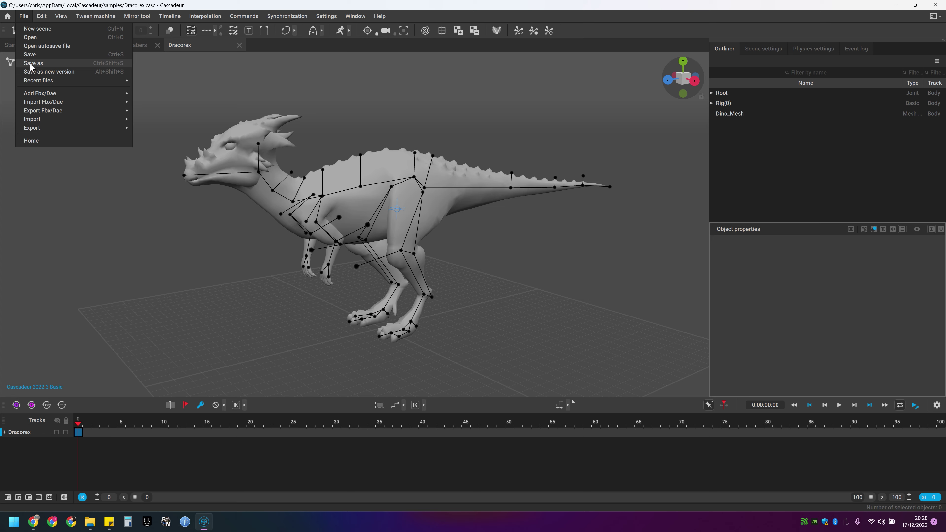
{"action": "left_click", "coordinate": [57, 47]}
{"action": "left_click_drag", "start_coordinate": [592, 131], "coordinate": [401, 213]}
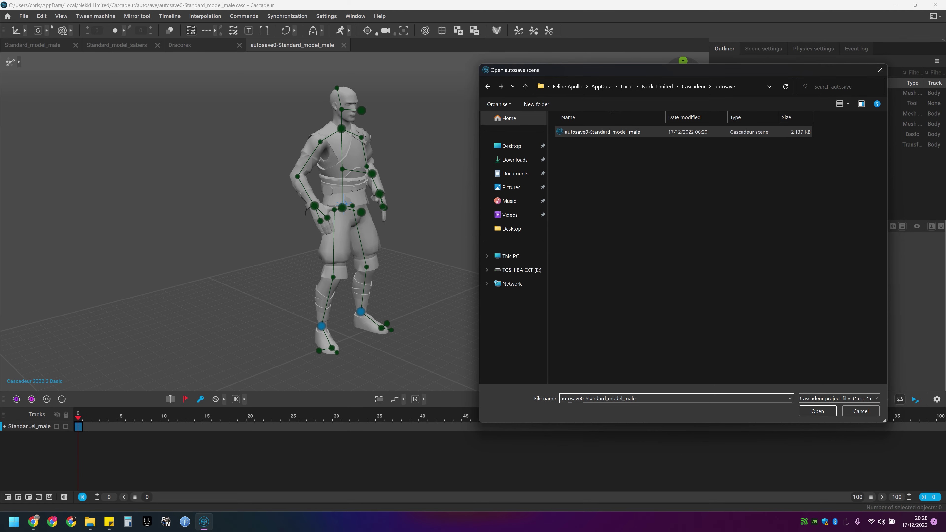
{"action": "left_click", "coordinate": [880, 70]}
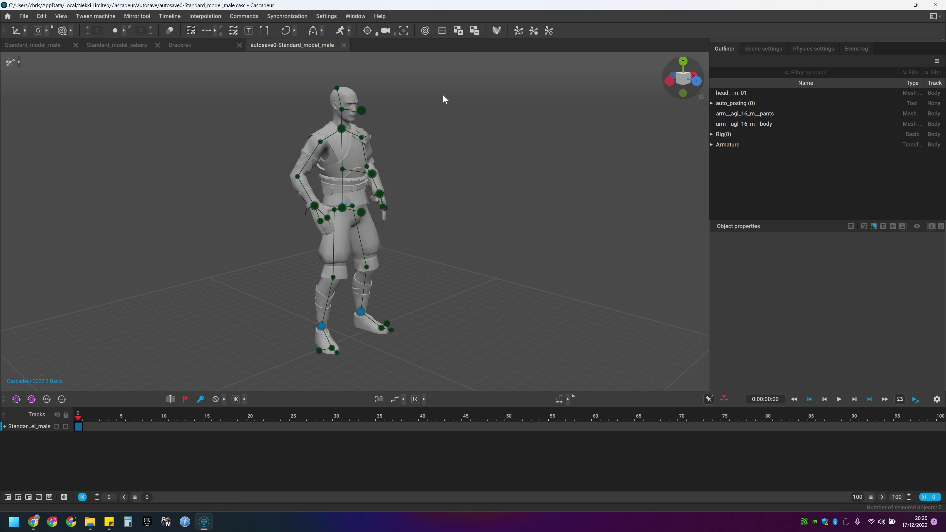
- Look up the autosave directory in the application settings, browse its folder, and close the settings
{"action": "left_click", "coordinate": [327, 17]}
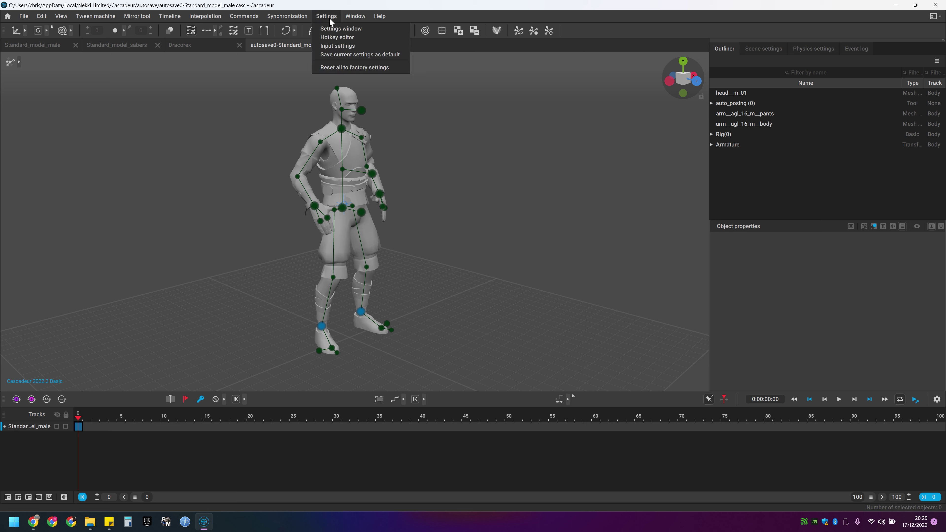
{"action": "left_click", "coordinate": [343, 30]}
{"action": "left_click_drag", "start_coordinate": [388, 148], "coordinate": [315, 84]}
{"action": "left_click_drag", "start_coordinate": [430, 178], "coordinate": [596, 182]}
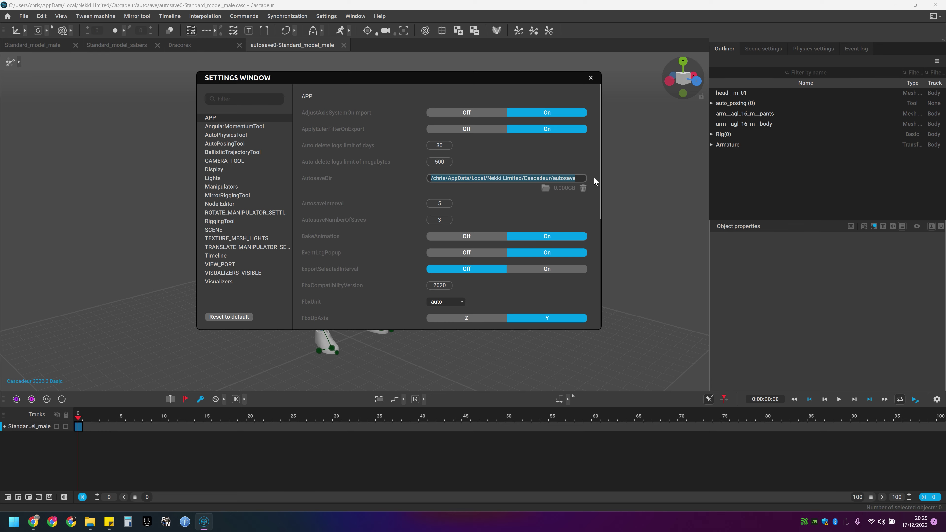
{"action": "left_click", "coordinate": [545, 189]}
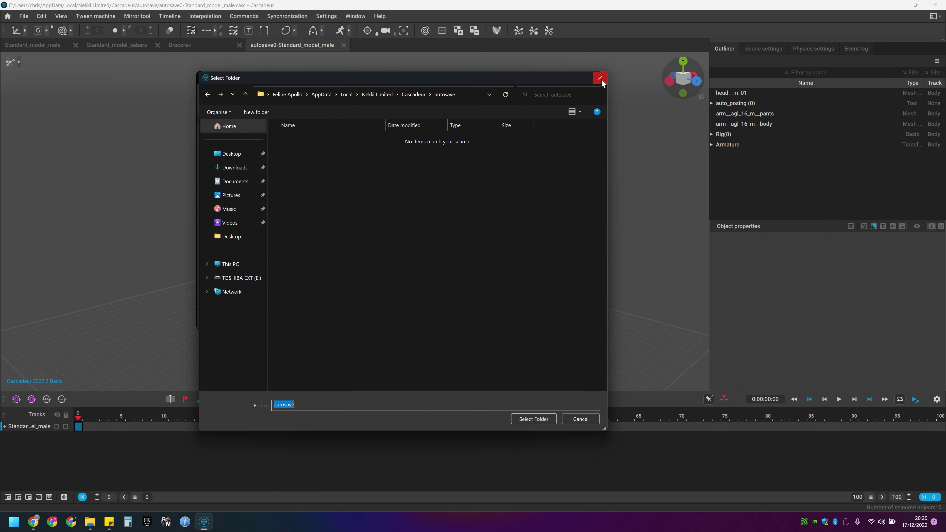
{"action": "left_click", "coordinate": [600, 78]}
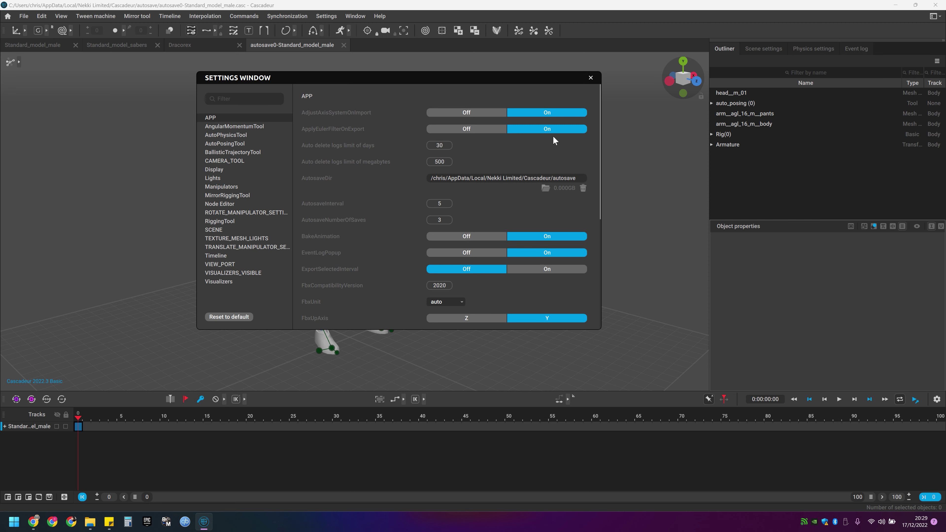
{"action": "left_click", "coordinate": [590, 78]}
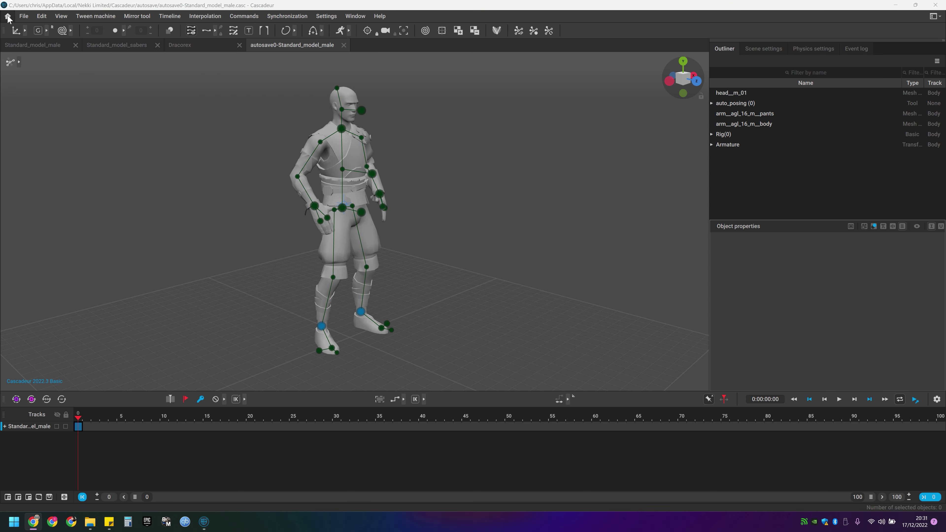
- Try the Light color theme in the start window's settings and restore the Dark theme
{"action": "left_click", "coordinate": [7, 16]}
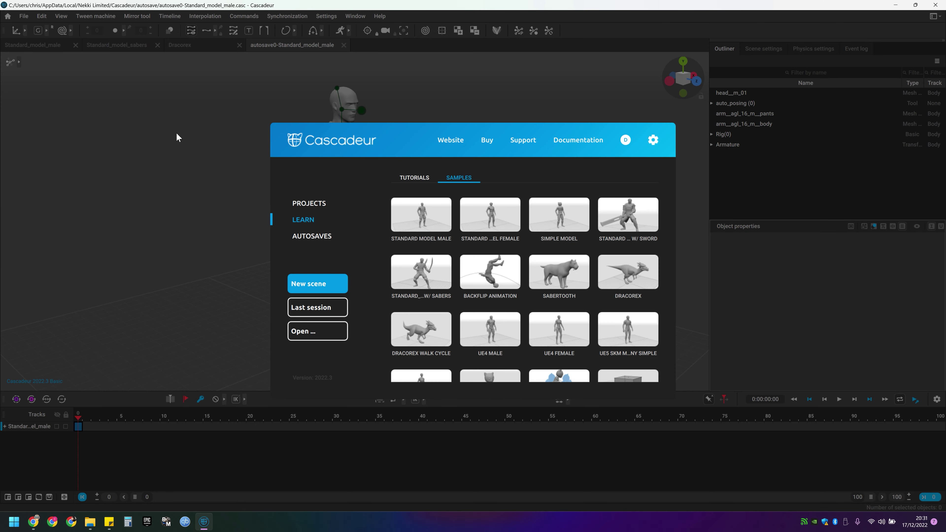
{"action": "left_click", "coordinate": [653, 141]}
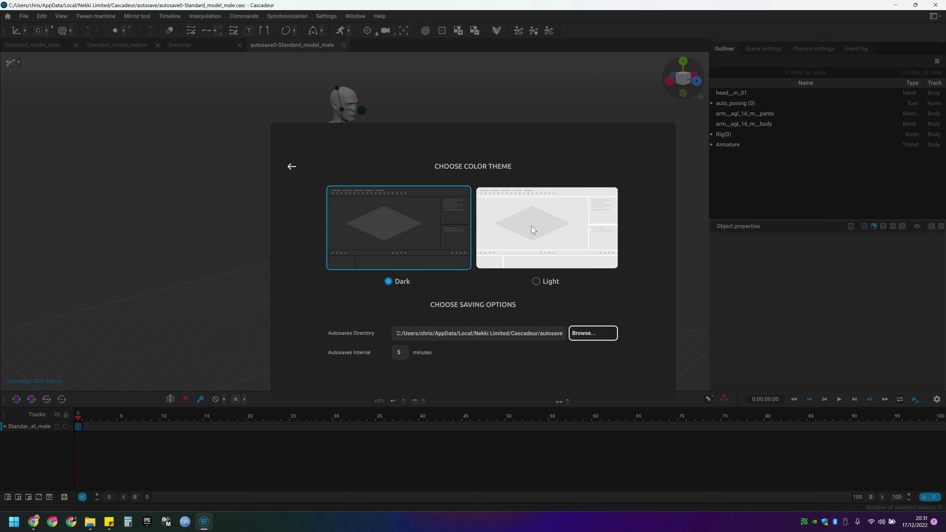
{"action": "left_click", "coordinate": [528, 251]}
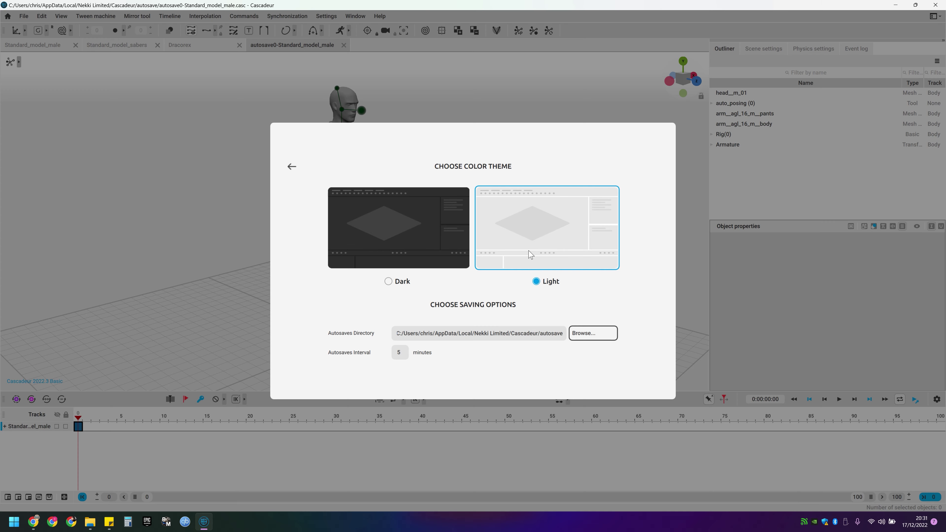
{"action": "left_click", "coordinate": [389, 281]}
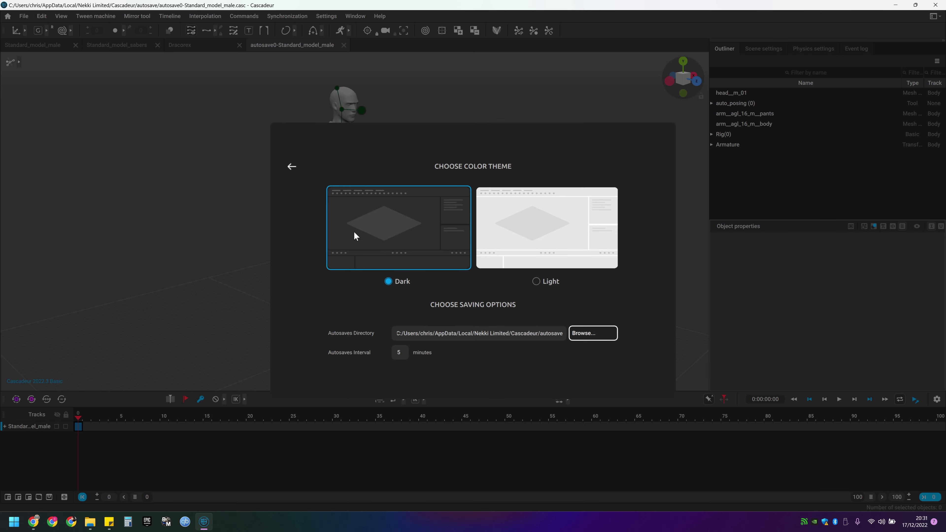
{"action": "left_click", "coordinate": [291, 167]}
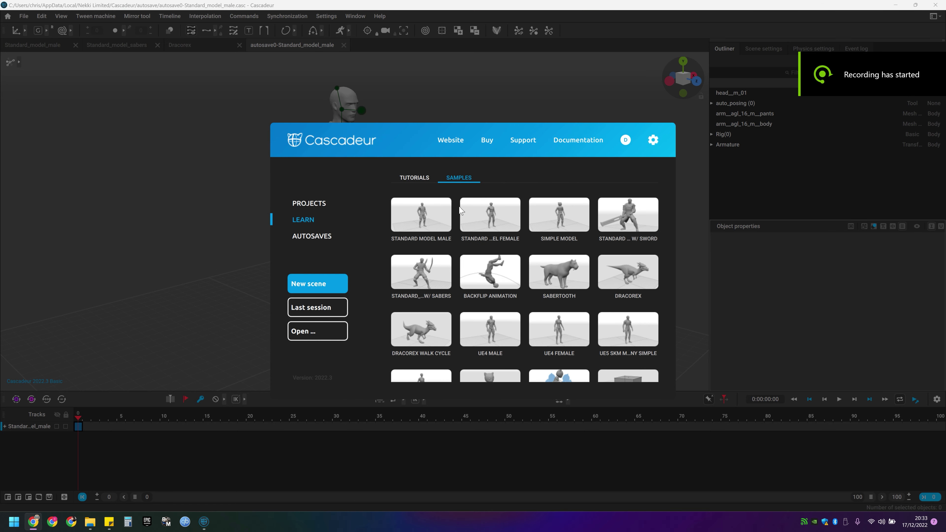
- Open the Sabertooth sample scene from the start window's samples
{"action": "left_click", "coordinate": [558, 273]}
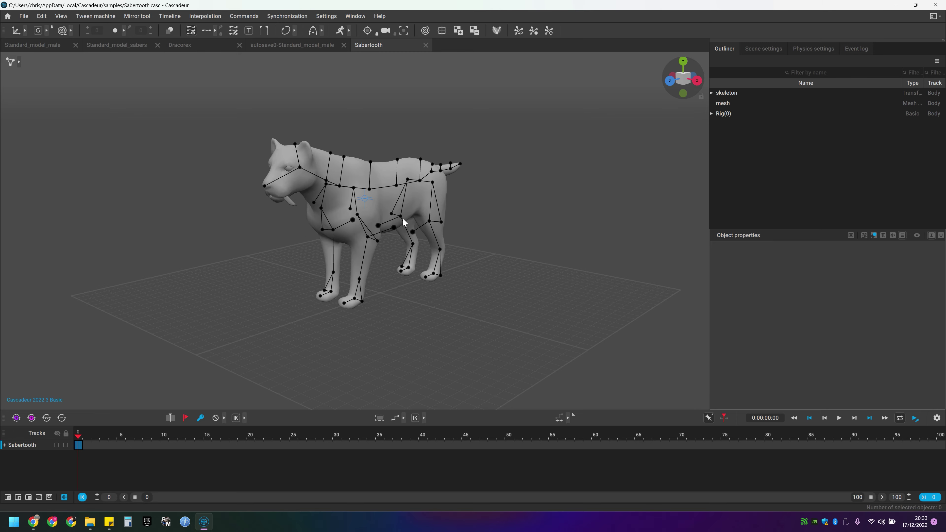
{"action": "right_click_drag", "start_coordinate": [402, 217], "coordinate": [536, 239]}
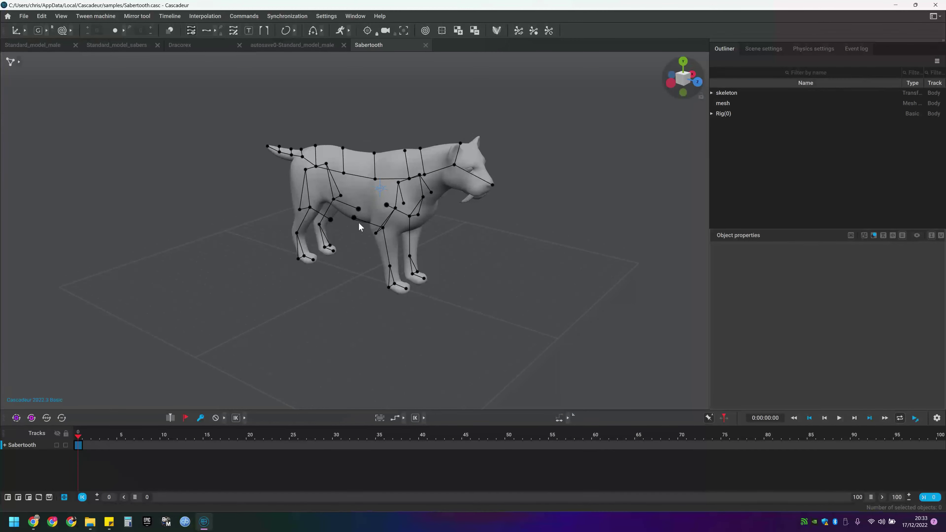
{"action": "scroll", "coordinate": [543, 163], "scroll_direction": "up", "scroll_amount": 2}
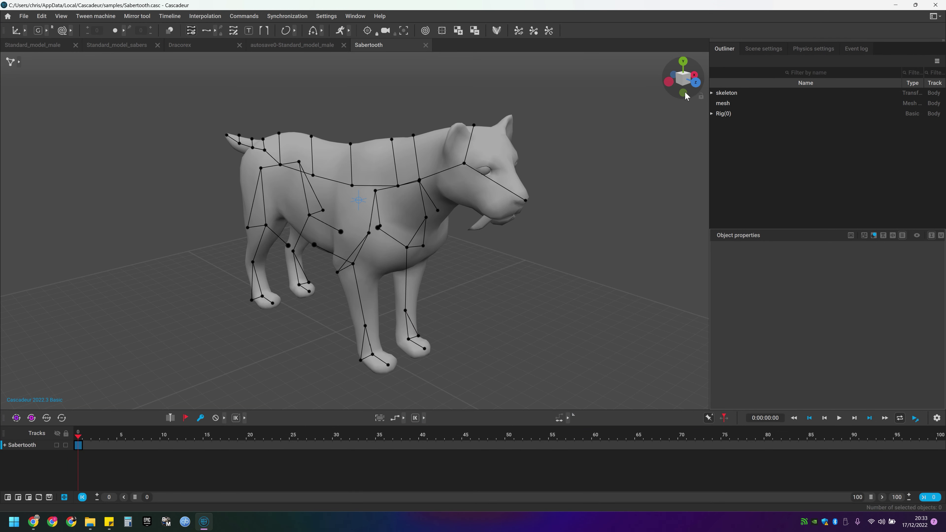
- Inspect the sabertooth model in the axis-aligned side, back and top views, ending on the side view
{"action": "left_click", "coordinate": [667, 82]}
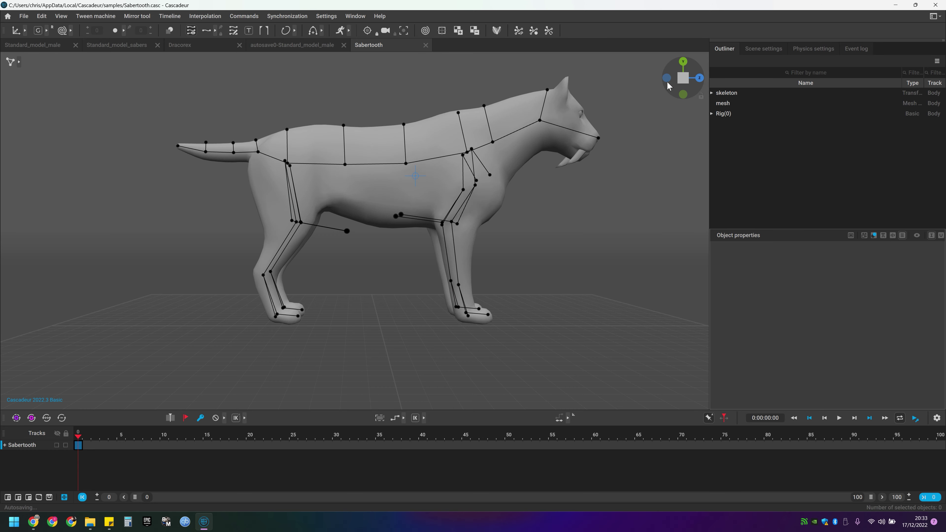
{"action": "left_click", "coordinate": [667, 75]}
{"action": "left_click", "coordinate": [684, 63]}
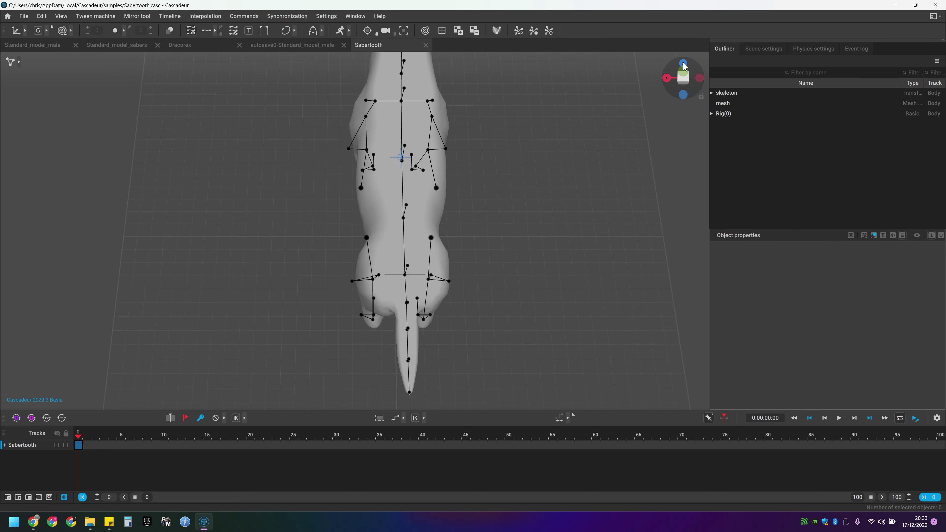
{"action": "left_click", "coordinate": [683, 96]}
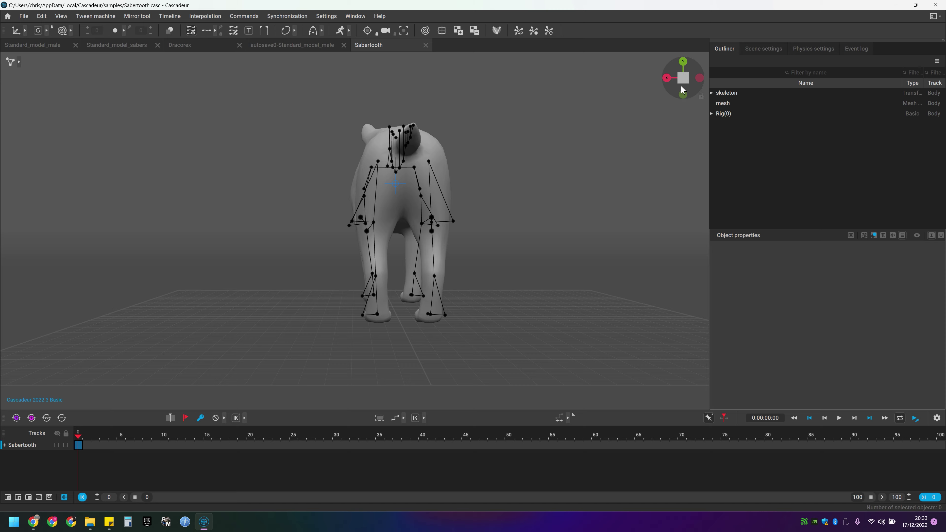
{"action": "left_click", "coordinate": [699, 79]}
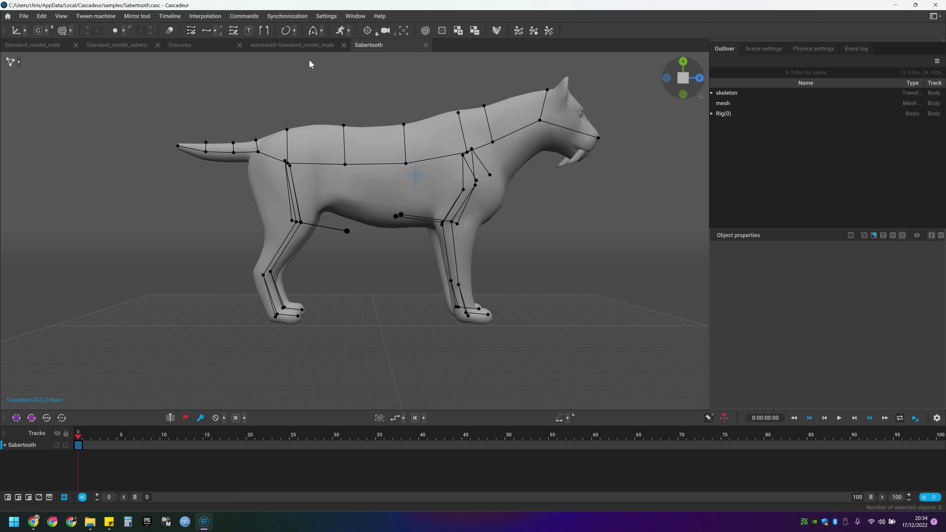
- Inspect the sabertooth model in the axis-aligned side, front and top views
{"action": "left_click", "coordinate": [684, 80]}
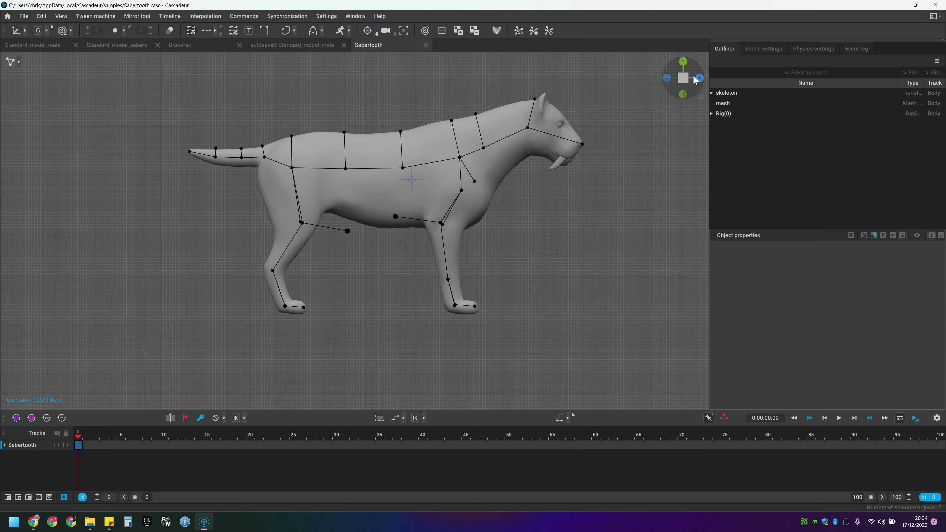
{"action": "left_click", "coordinate": [700, 79]}
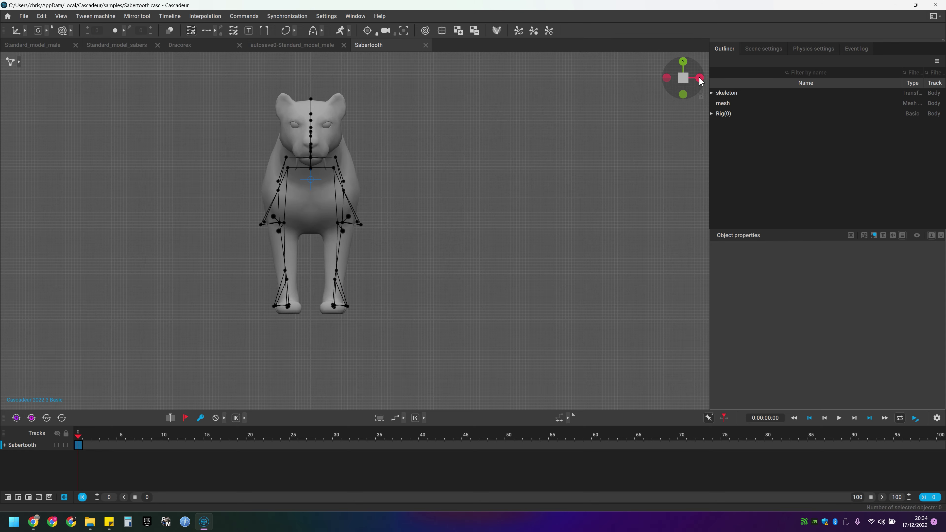
{"action": "left_click", "coordinate": [684, 63]}
{"action": "middle_click_drag", "start_coordinate": [381, 266], "coordinate": [427, 132], "text": "alt"}
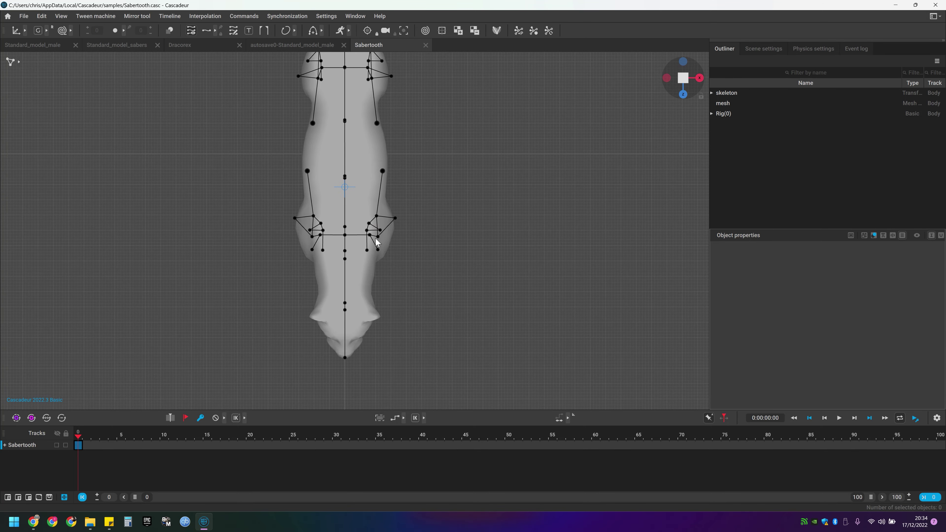
- Return from the top view to a perspective view and examine the sabertooth from the front and side
{"action": "right_click_drag", "start_coordinate": [376, 242], "coordinate": [195, 220]}
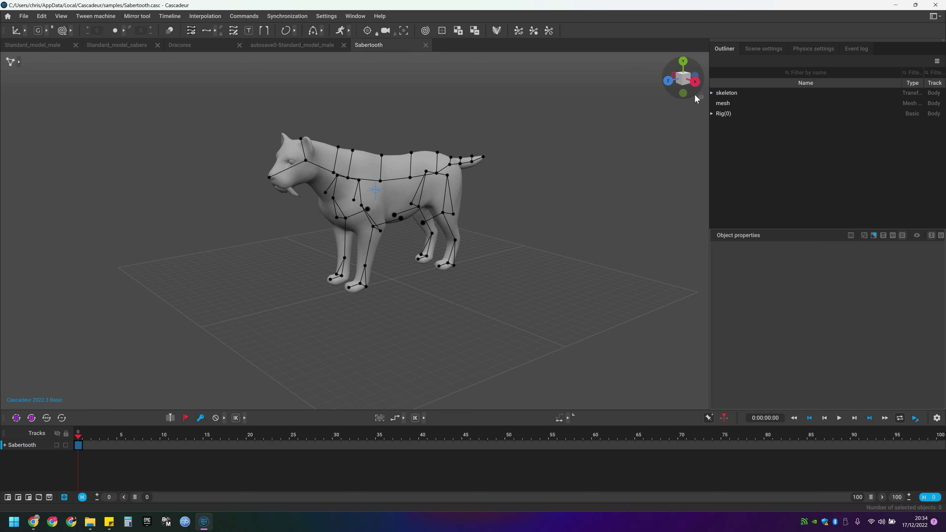
{"action": "right_click_drag", "start_coordinate": [469, 206], "coordinate": [382, 293]}
{"action": "middle_click_drag", "start_coordinate": [383, 212], "coordinate": [409, 269], "text": "alt"}
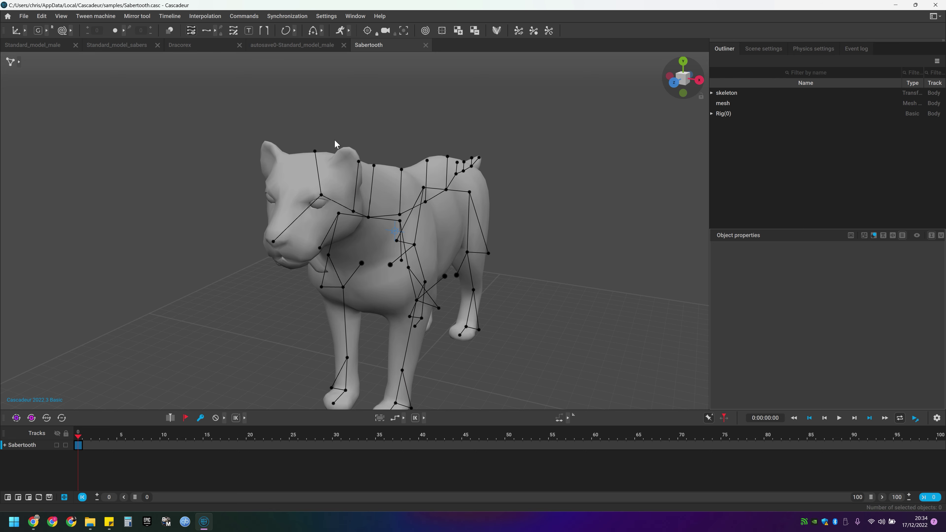
{"action": "right_click_drag", "start_coordinate": [337, 145], "coordinate": [447, 204]}
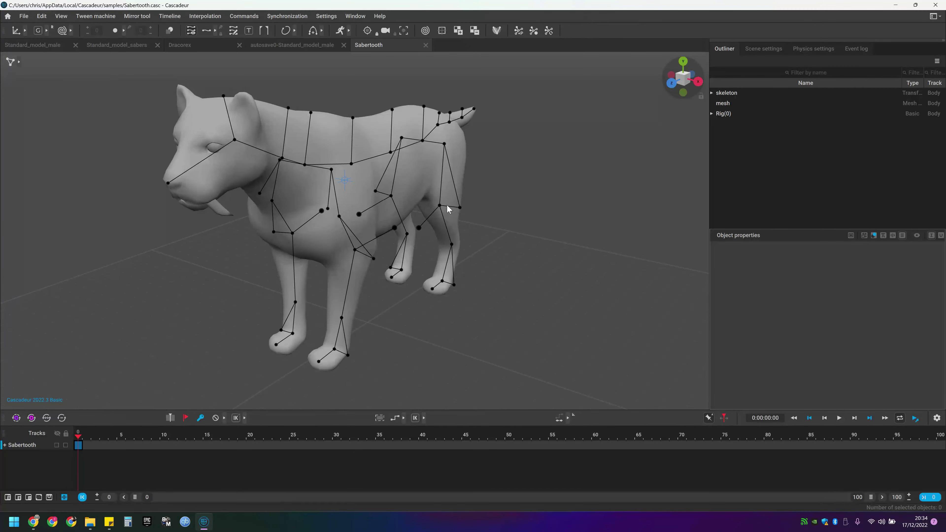
- Split the viewport into two side-by-side views, widen the perspective one, and show the sabertooth centered from the front in the other
{"action": "key", "text": "shift+v"}
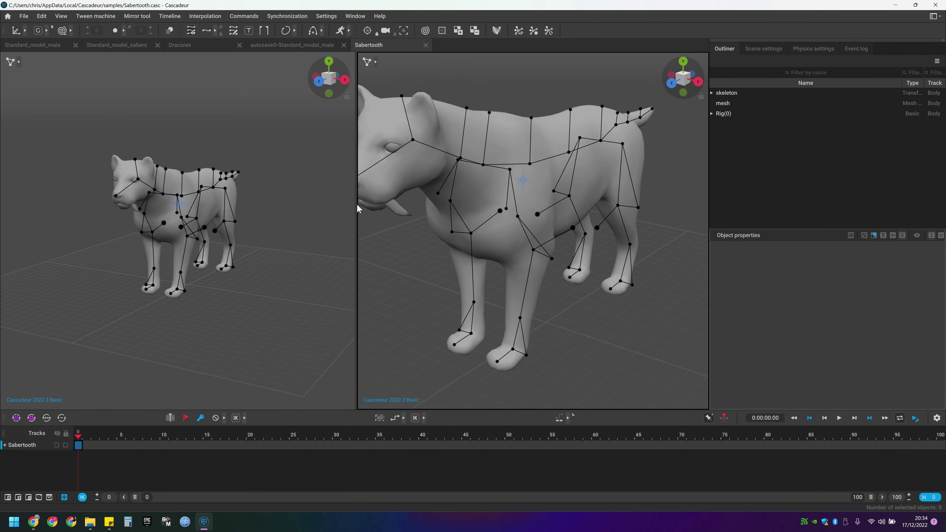
{"action": "left_click_drag", "start_coordinate": [357, 204], "coordinate": [550, 197]}
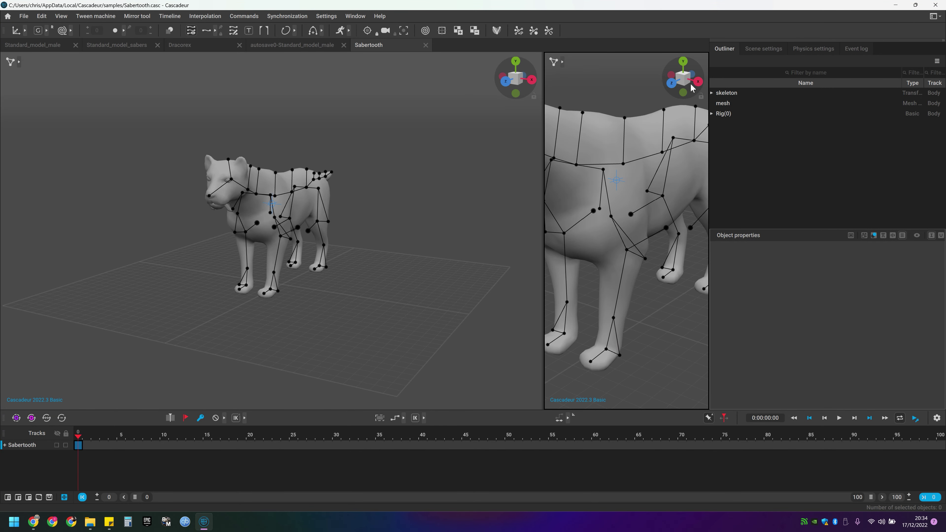
{"action": "left_click", "coordinate": [683, 76]}
{"action": "left_click", "coordinate": [673, 81]}
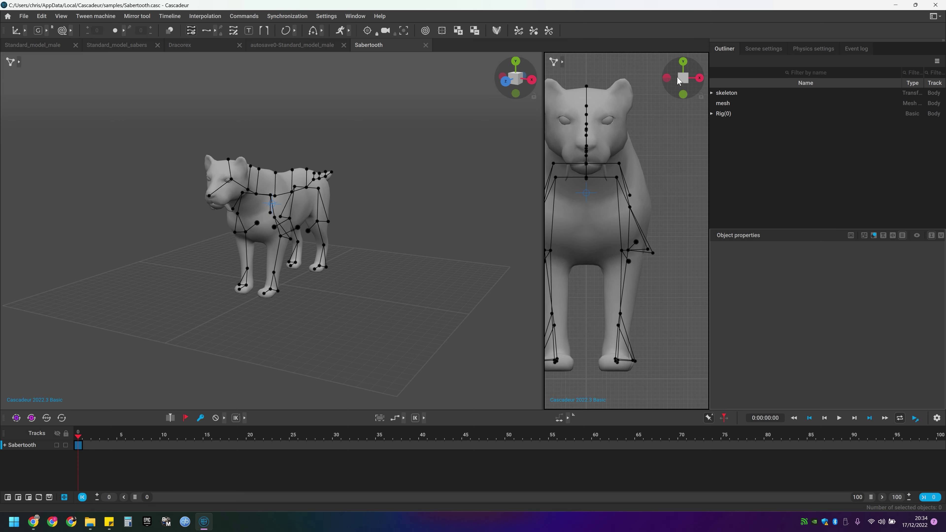
{"action": "middle_click_drag", "start_coordinate": [591, 215], "coordinate": [629, 217]}
- Zoom and orbit the perspective view around the sabertooth, and expand it to fill the whole viewport area
{"action": "scroll", "coordinate": [271, 219], "scroll_direction": "up", "scroll_amount": 4}
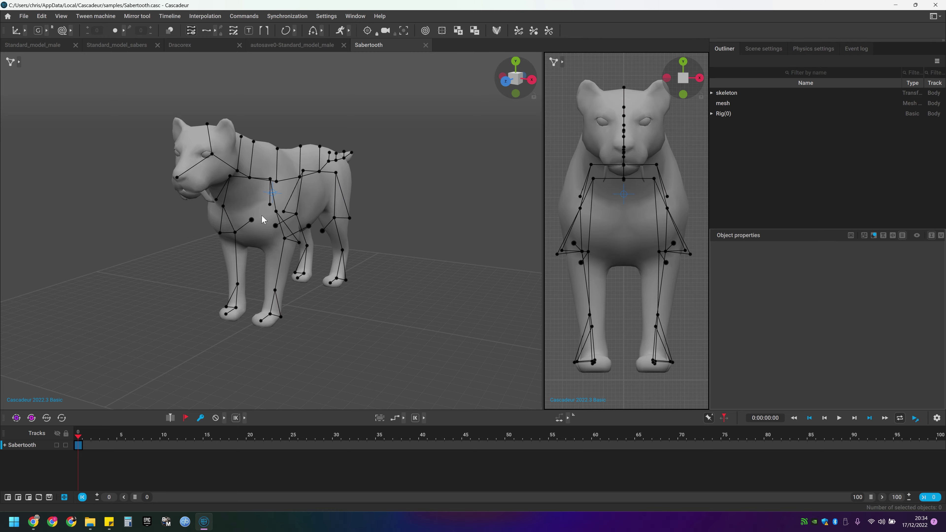
{"action": "left_click_drag", "start_coordinate": [263, 215], "coordinate": [212, 216], "text": "alt"}
{"action": "right_click_drag", "start_coordinate": [213, 219], "coordinate": [225, 219]}
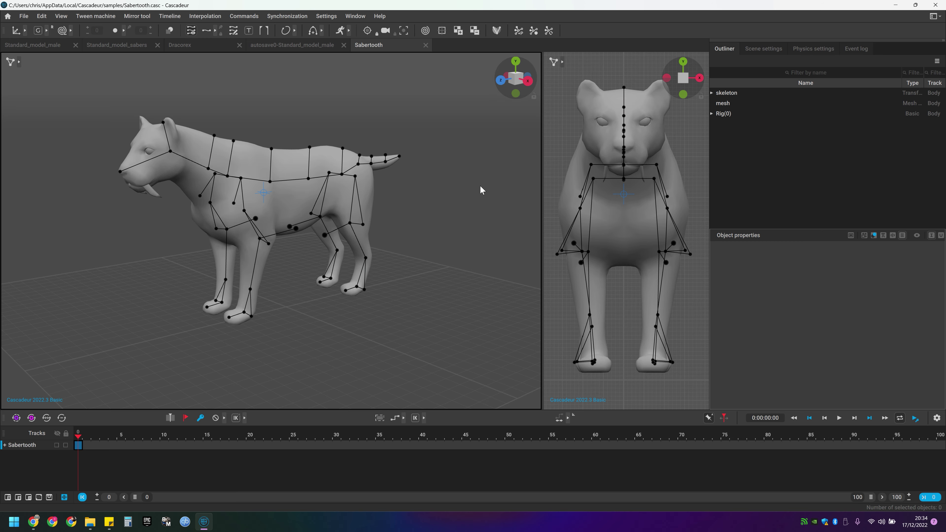
{"action": "key", "text": "space"}
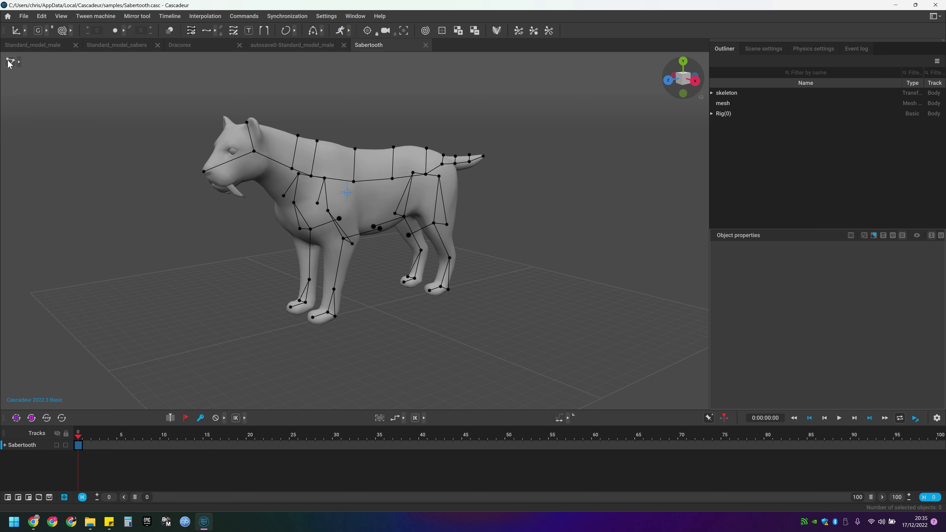
- Expand the view mode options and preview the sabertooth in the autoposing, point controller, box and joint modes
{"action": "left_click", "coordinate": [20, 62]}
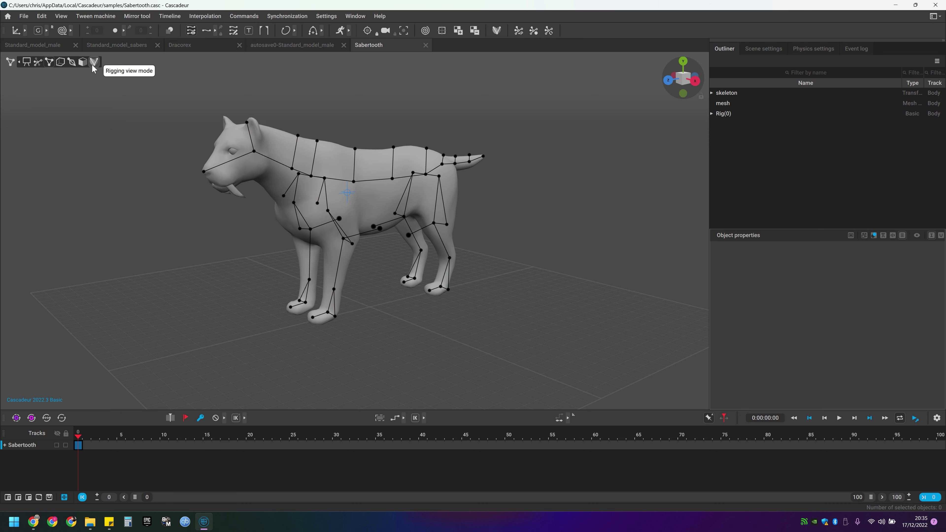
{"action": "left_click", "coordinate": [38, 62]}
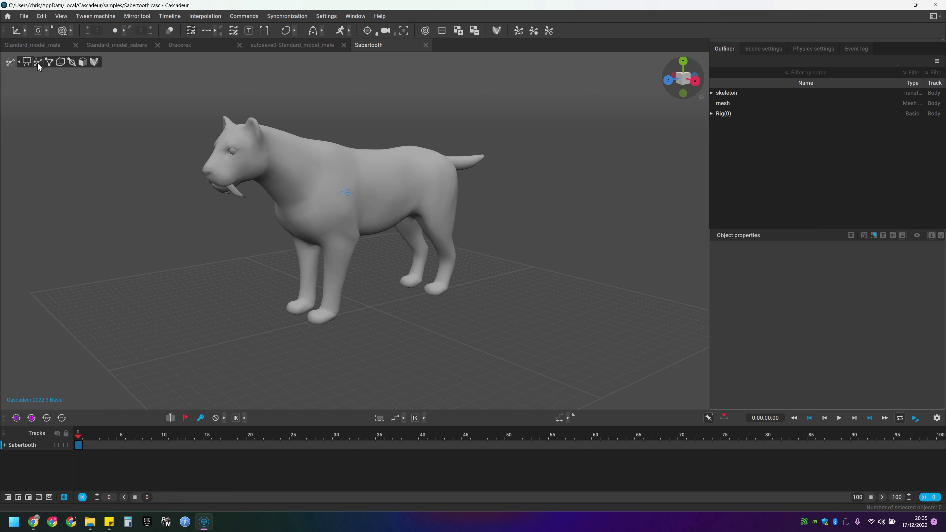
{"action": "left_click", "coordinate": [49, 62]}
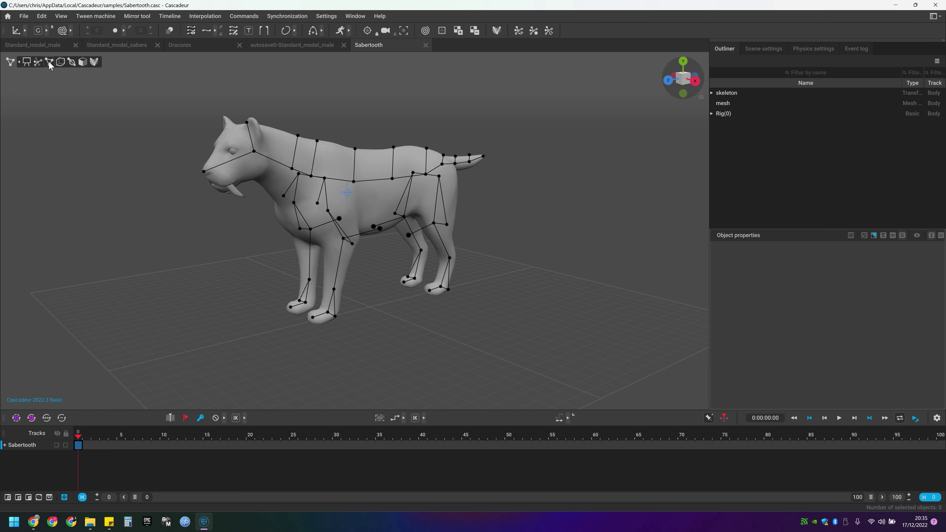
{"action": "left_click", "coordinate": [60, 62]}
{"action": "left_click", "coordinate": [71, 63]}
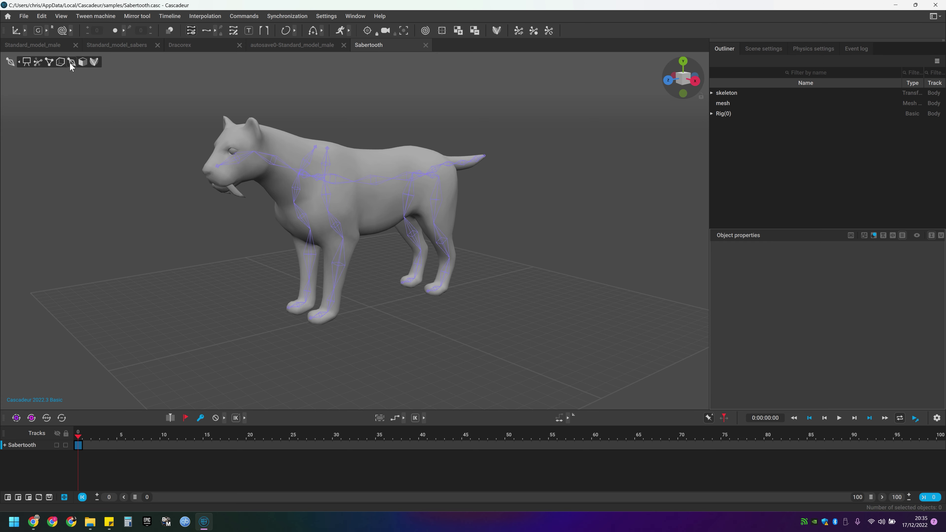
- Try the view modes again and return the sabertooth to Point controller mode
{"action": "key", "text": "y"}
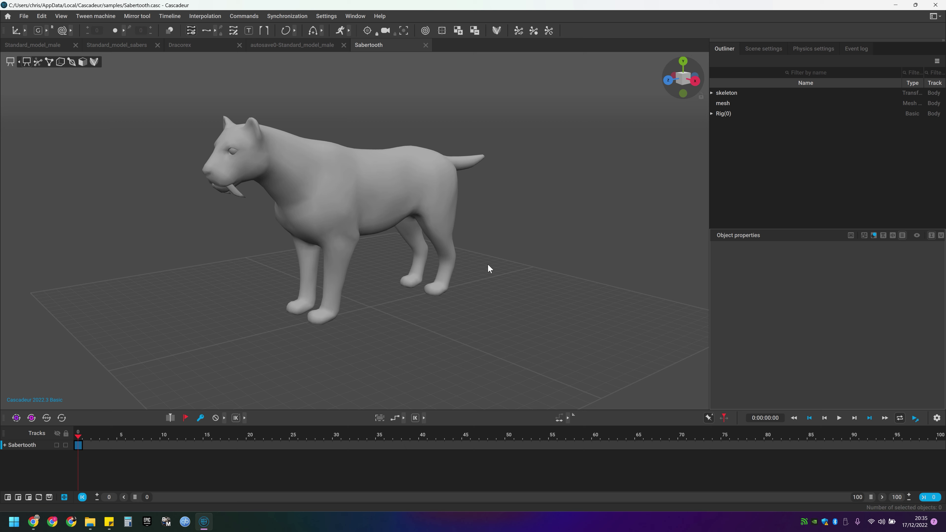
{"action": "key", "text": "y"}
{"action": "key", "text": "y"}
{"action": "key", "text": "y"}
{"action": "key", "text": "1"}
{"action": "left_click", "coordinate": [38, 61]}
{"action": "key", "text": "3"}
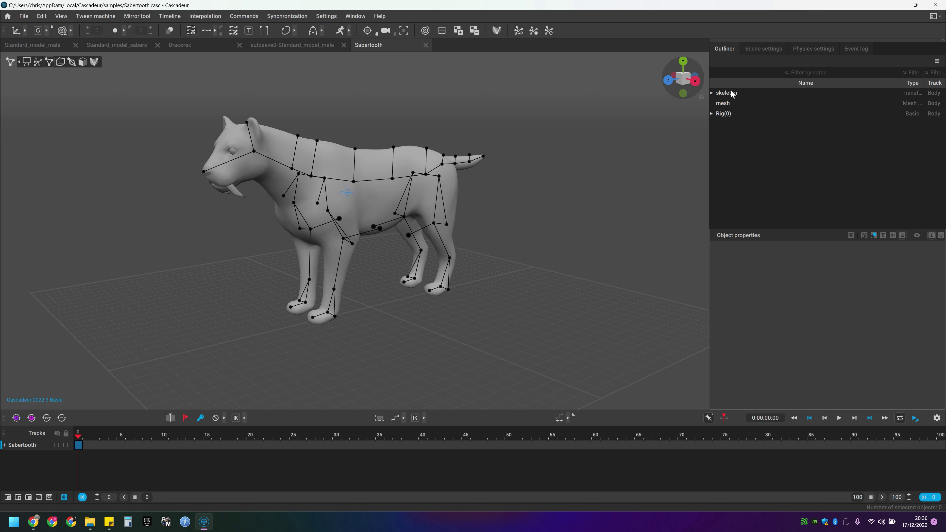
- Expand the skeleton hierarchy in the Outliner through spine_root_joint and tail_1_joint
{"action": "left_click", "coordinate": [712, 92]}
{"action": "left_click", "coordinate": [720, 104]}
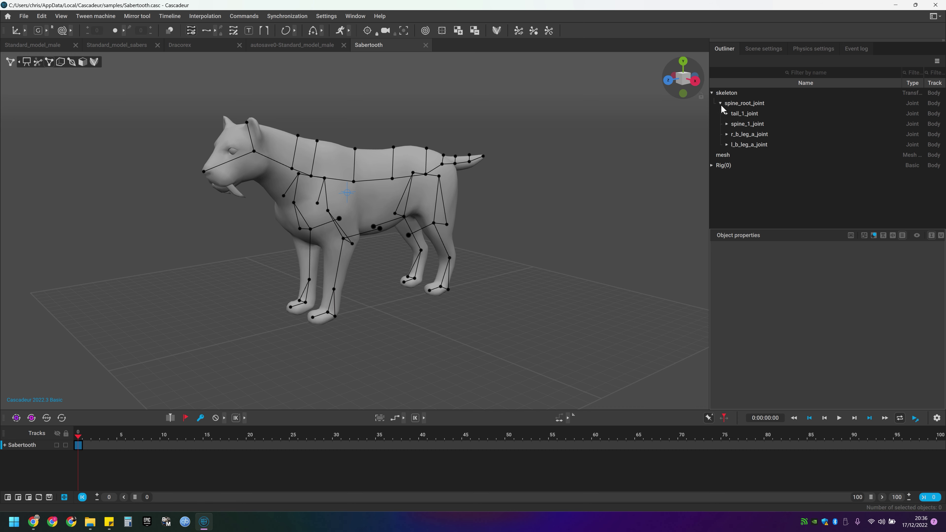
{"action": "left_click", "coordinate": [726, 113]}
- Review the Scene settings, the Physics settings and the Event log
{"action": "left_click", "coordinate": [765, 49]}
{"action": "scroll", "coordinate": [823, 157], "scroll_direction": "down", "scroll_amount": 3}
{"action": "scroll", "coordinate": [826, 164], "scroll_direction": "down", "scroll_amount": 3}
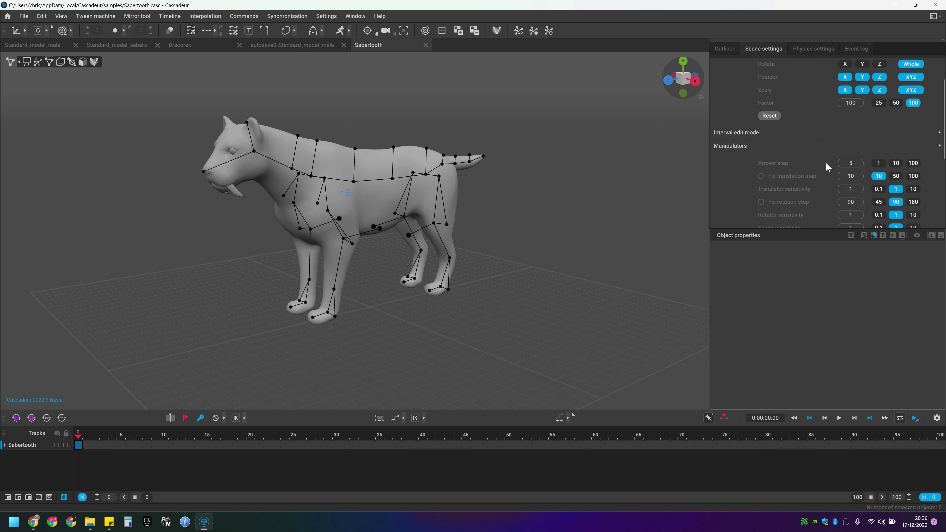
{"action": "scroll", "coordinate": [826, 164], "scroll_direction": "up", "scroll_amount": 5}
{"action": "scroll", "coordinate": [826, 162], "scroll_direction": "up", "scroll_amount": 1}
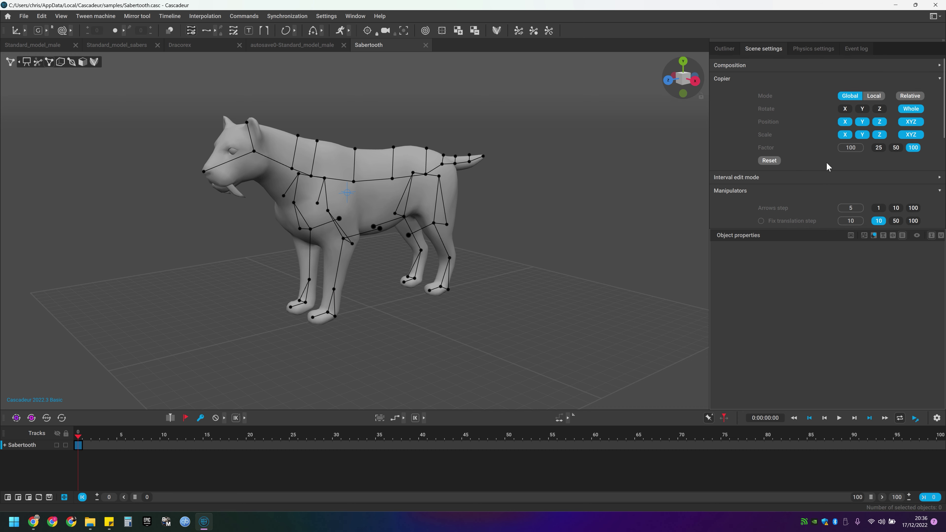
{"action": "left_click", "coordinate": [809, 51]}
{"action": "scroll", "coordinate": [812, 137], "scroll_direction": "down", "scroll_amount": 4}
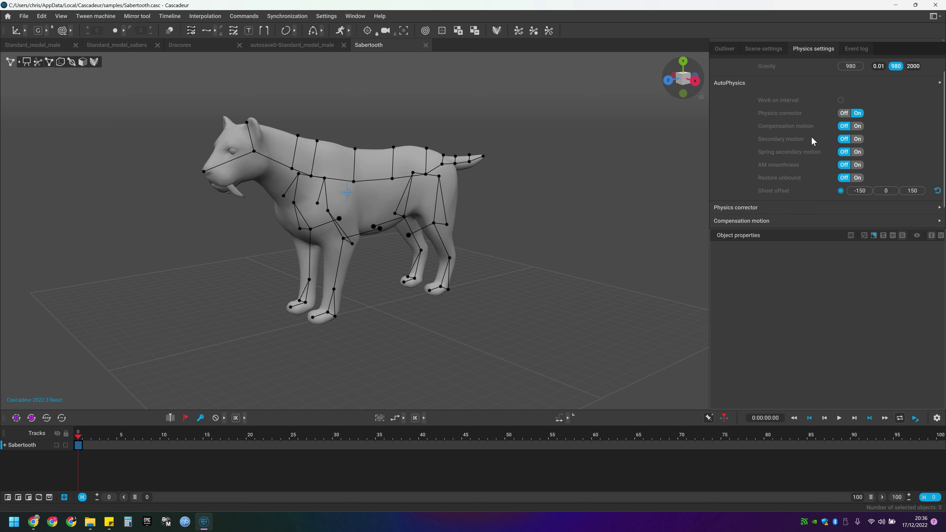
{"action": "scroll", "coordinate": [812, 139], "scroll_direction": "up", "scroll_amount": 2}
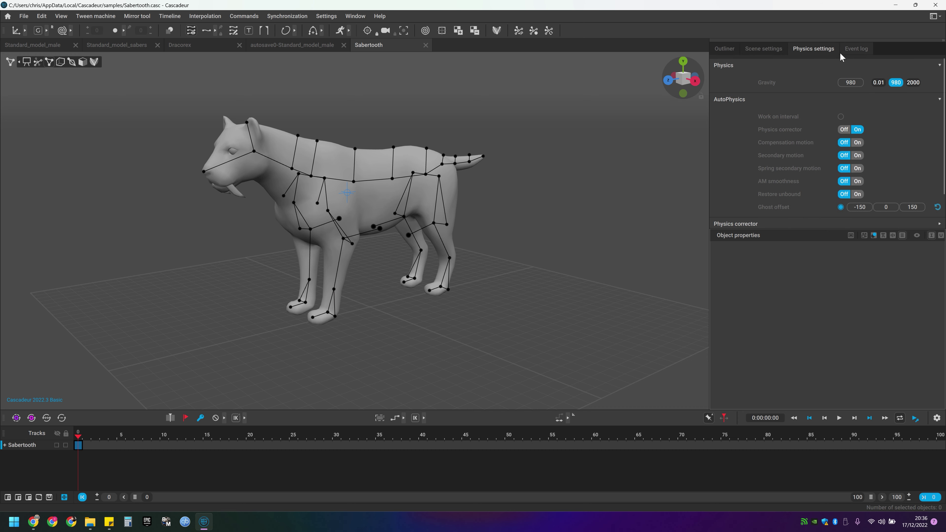
{"action": "left_click", "coordinate": [855, 52]}
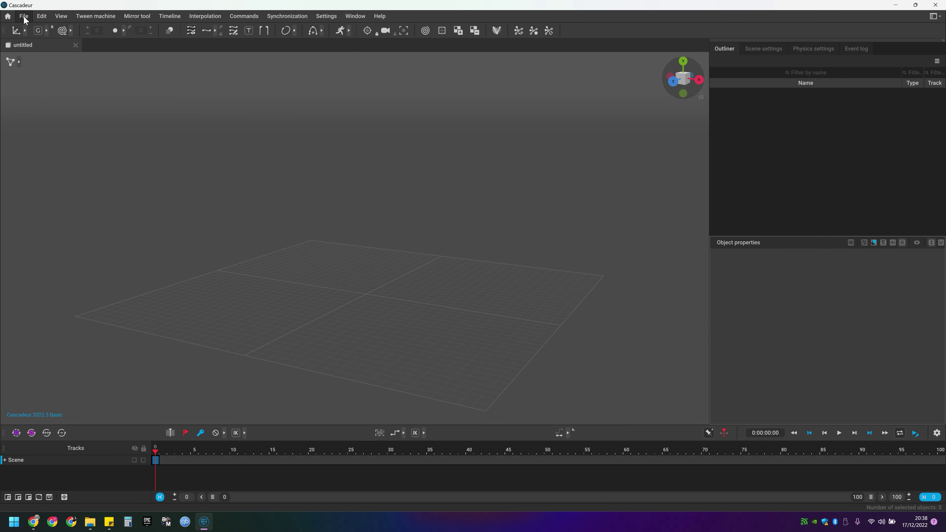
- Open the Standard model female sample scene from the start window
{"action": "left_click", "coordinate": [24, 17]}
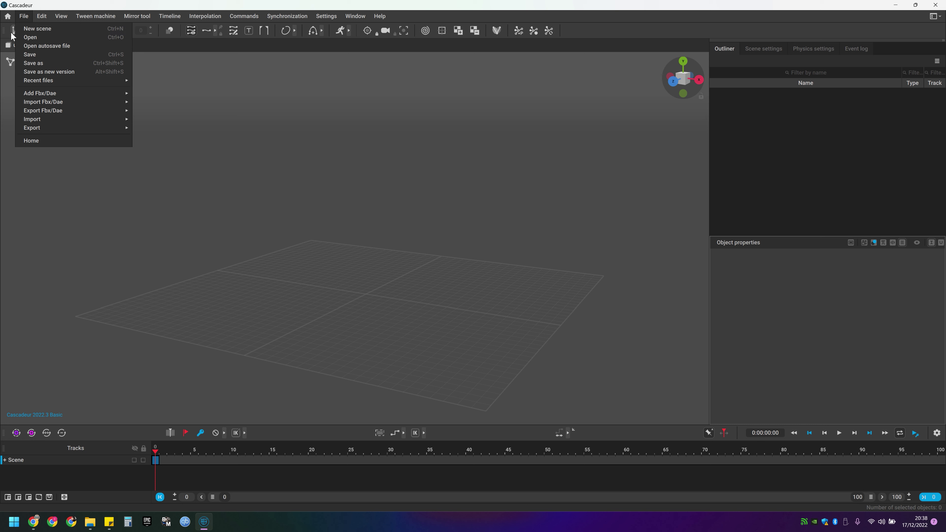
{"action": "left_click", "coordinate": [31, 141]}
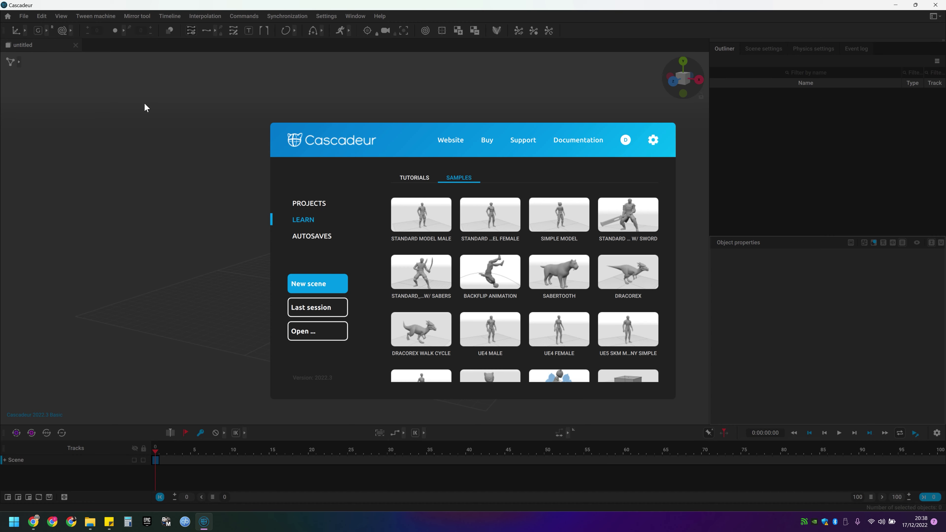
{"action": "left_click", "coordinate": [491, 219]}
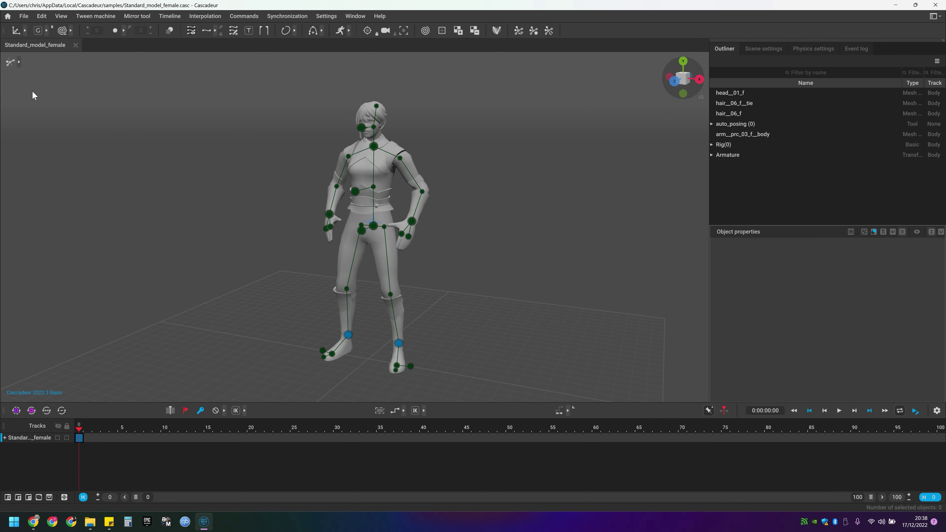
{"action": "key", "text": "alt+Tab"}
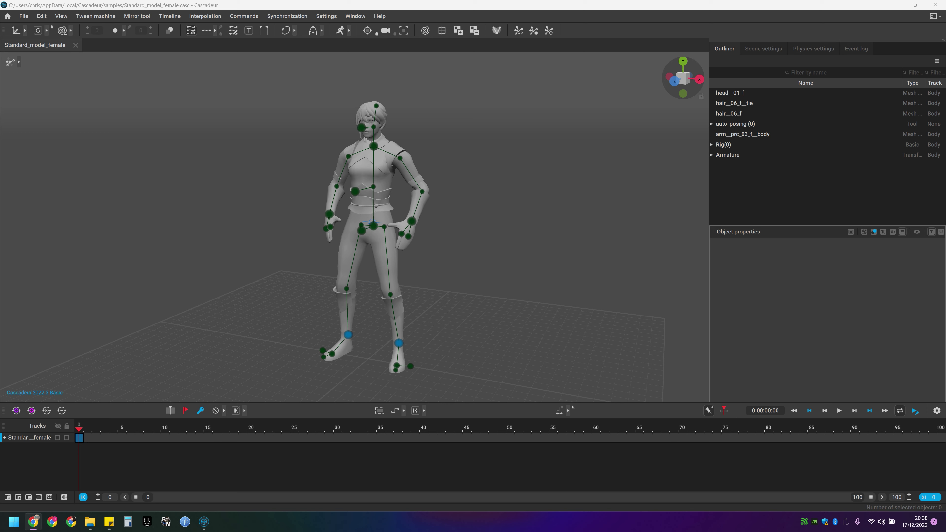
- Switch the female model to Point controller mode and view its rig from the other side
{"action": "left_click", "coordinate": [19, 62]}
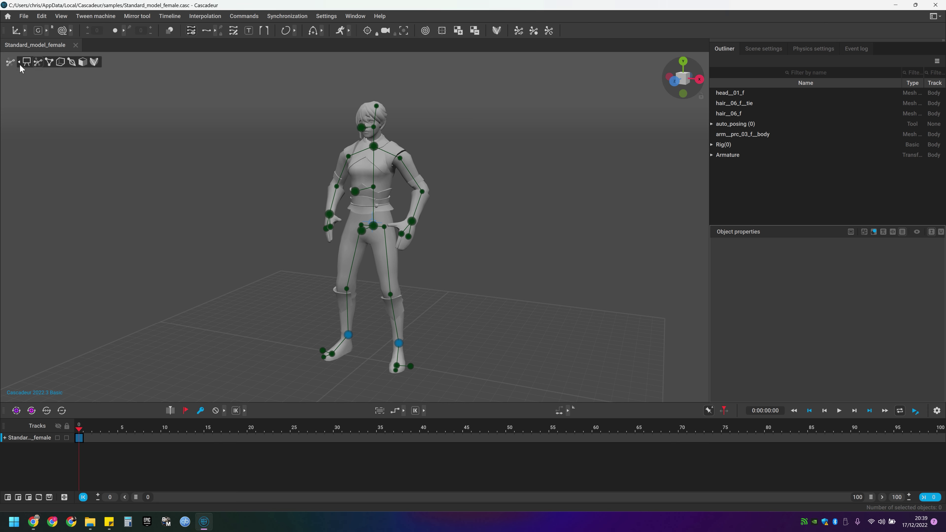
{"action": "left_click", "coordinate": [51, 63]}
{"action": "right_click_drag", "start_coordinate": [336, 201], "coordinate": [444, 214]}
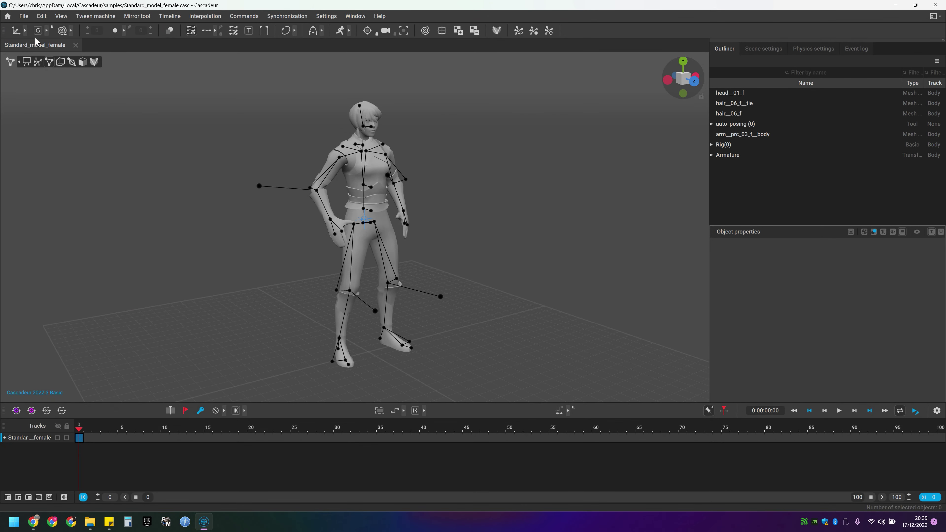
- Activate the Select tool and select an elbow point and arm_MainPoint_r on the model's right arm in turn
{"action": "left_click", "coordinate": [24, 31]}
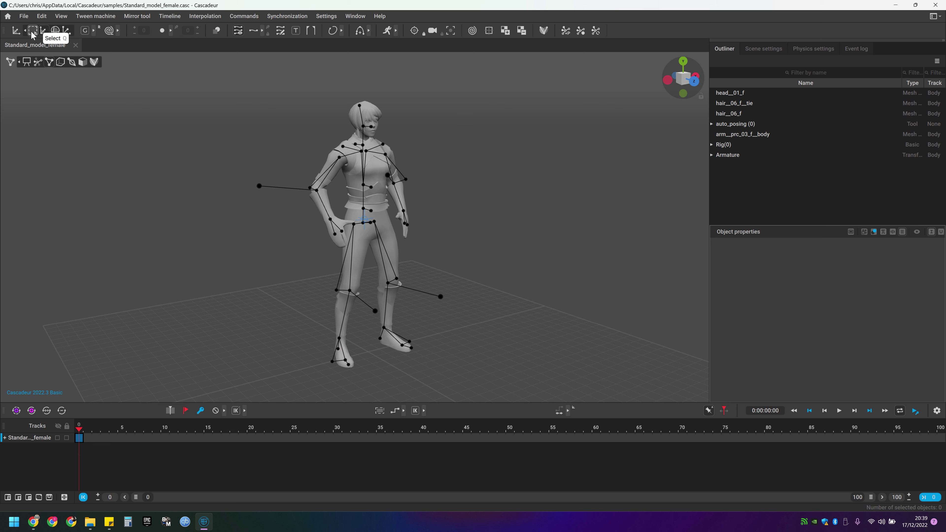
{"action": "left_click", "coordinate": [37, 32]}
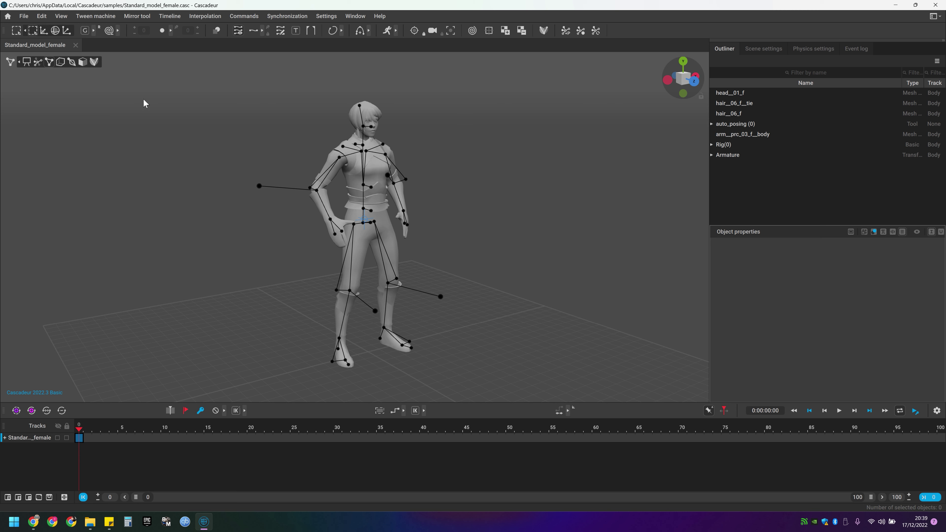
{"action": "left_click", "coordinate": [317, 193]}
{"action": "left_click", "coordinate": [340, 157]}
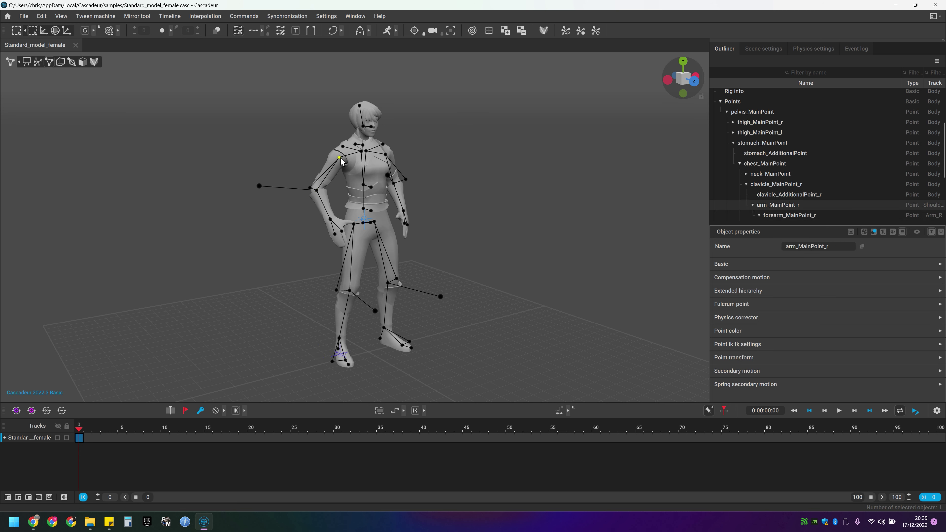
- Select clavicle_AdditionalPoint_l, arm_MainPoint_l and thigh_MainPoint_r one after another on the female rig
{"action": "middle_click_drag", "start_coordinate": [437, 214], "coordinate": [396, 210], "text": "alt"}
{"action": "left_click_drag", "start_coordinate": [396, 210], "coordinate": [362, 209], "text": "alt"}
{"action": "left_click", "coordinate": [354, 141]}
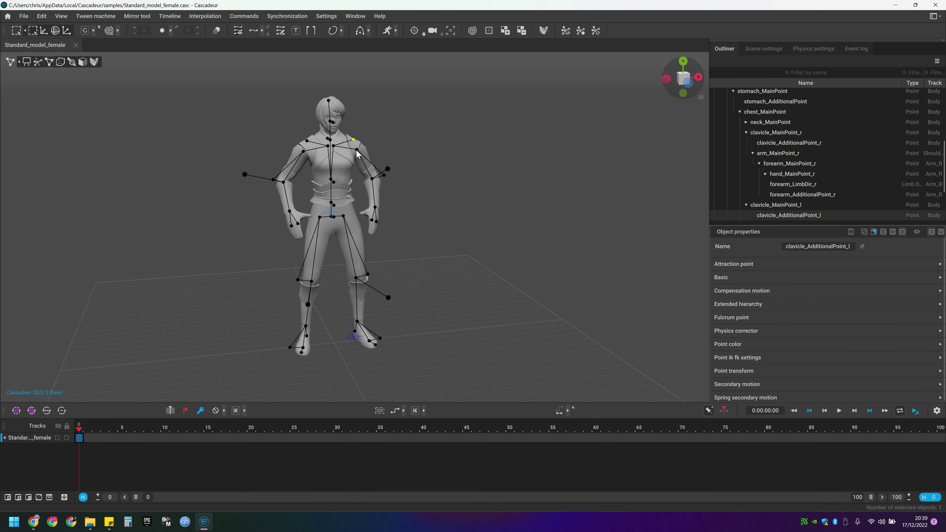
{"action": "left_click", "coordinate": [356, 150]}
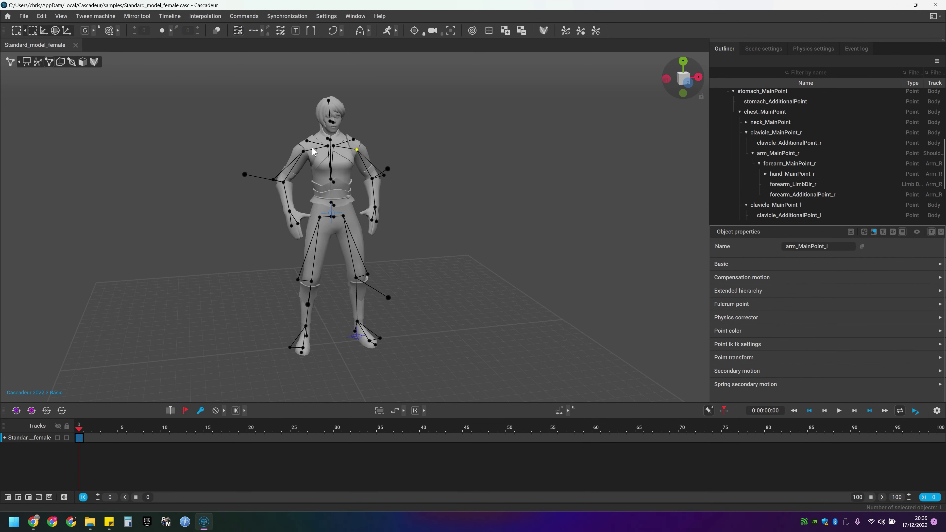
{"action": "left_click", "coordinate": [320, 217]}
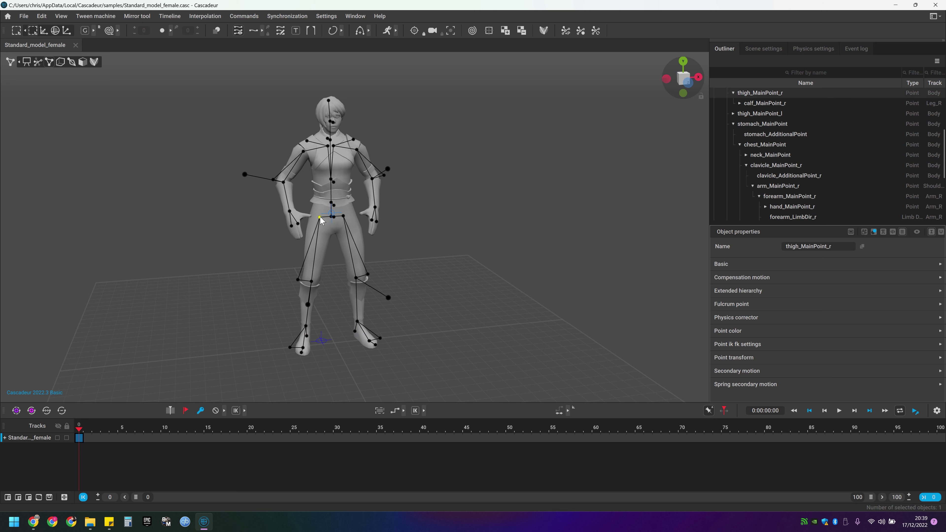
- Select the full point hierarchies of the right arm, left arm and neck one after another, and finish by box-selecting and deselecting the whole rig
{"action": "double_click", "coordinate": [303, 152]}
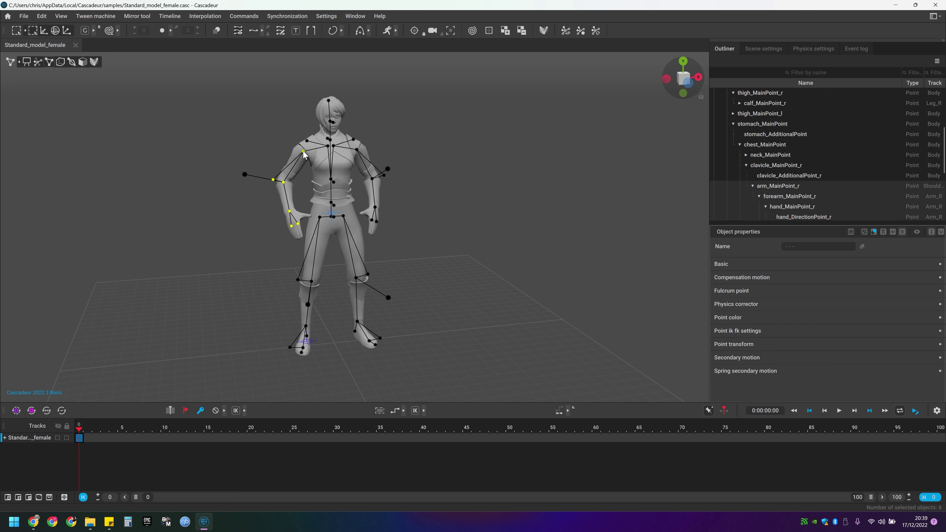
{"action": "double_click", "coordinate": [356, 151]}
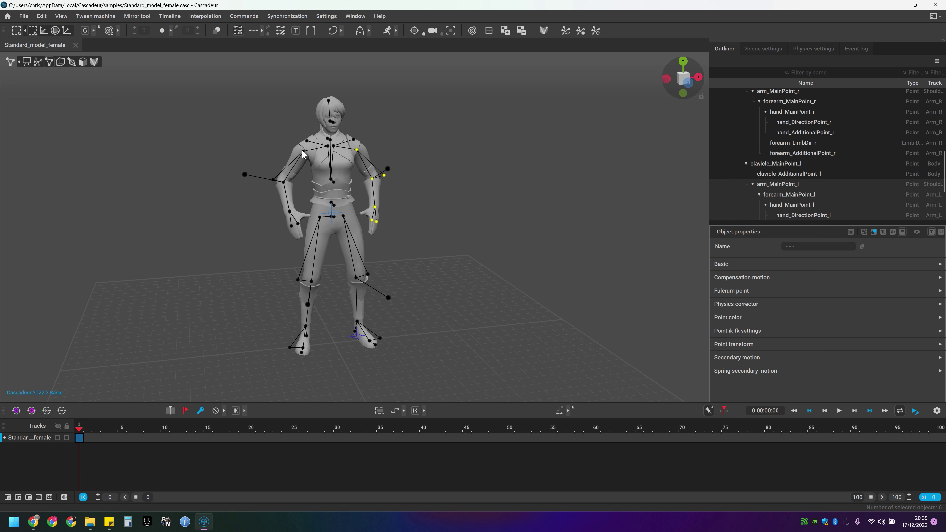
{"action": "double_click", "coordinate": [330, 141]}
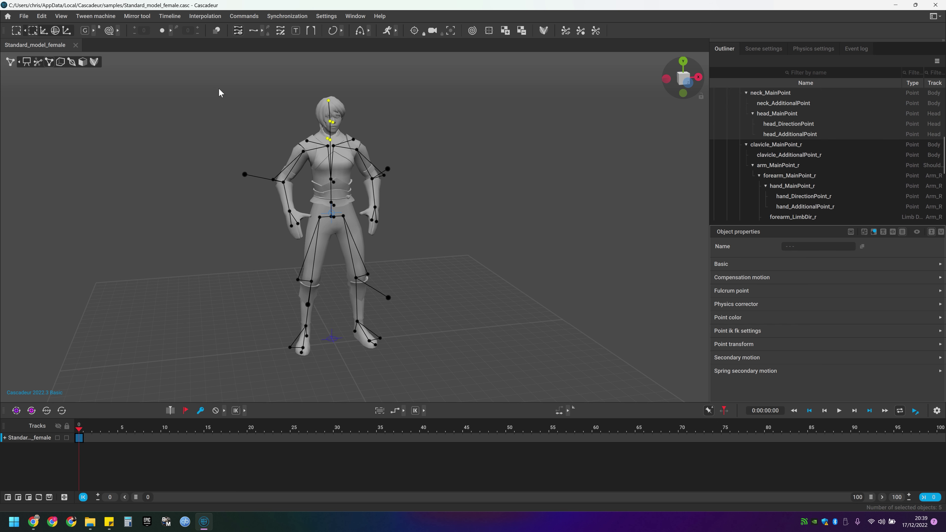
{"action": "left_click_drag", "start_coordinate": [218, 89], "coordinate": [437, 373]}
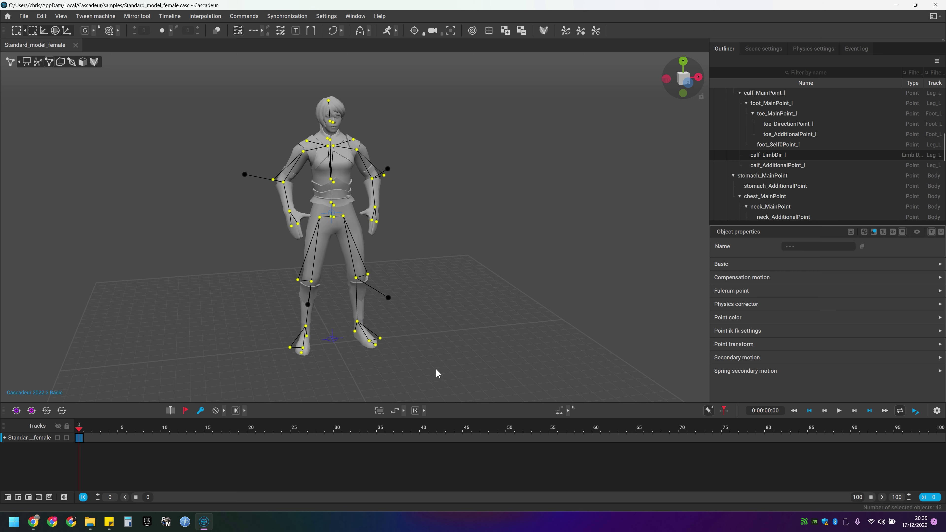
{"action": "left_click", "coordinate": [406, 201]}
- Build up one box selection from the head and shoulder points, right arm, left arm and lower legs, and clear it
{"action": "scroll", "coordinate": [365, 141], "scroll_direction": "up", "scroll_amount": 1}
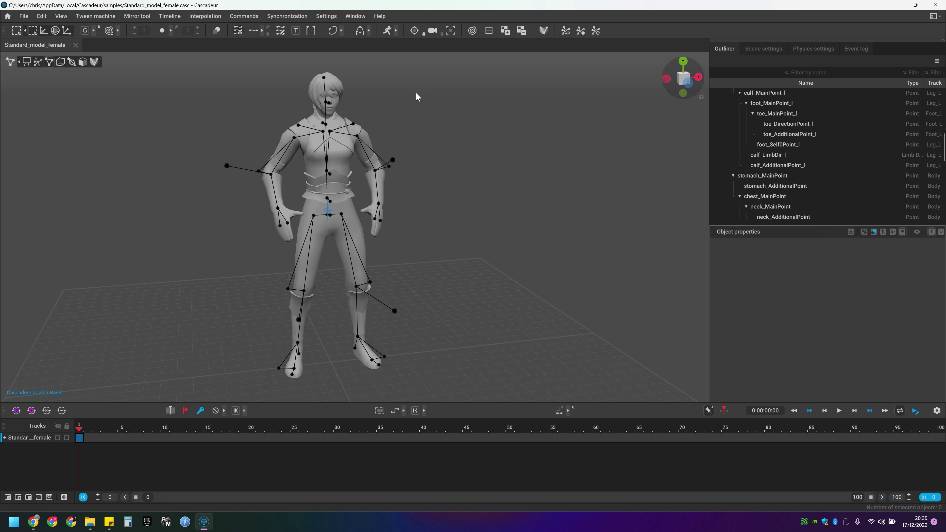
{"action": "left_click_drag", "start_coordinate": [401, 79], "coordinate": [281, 141]}
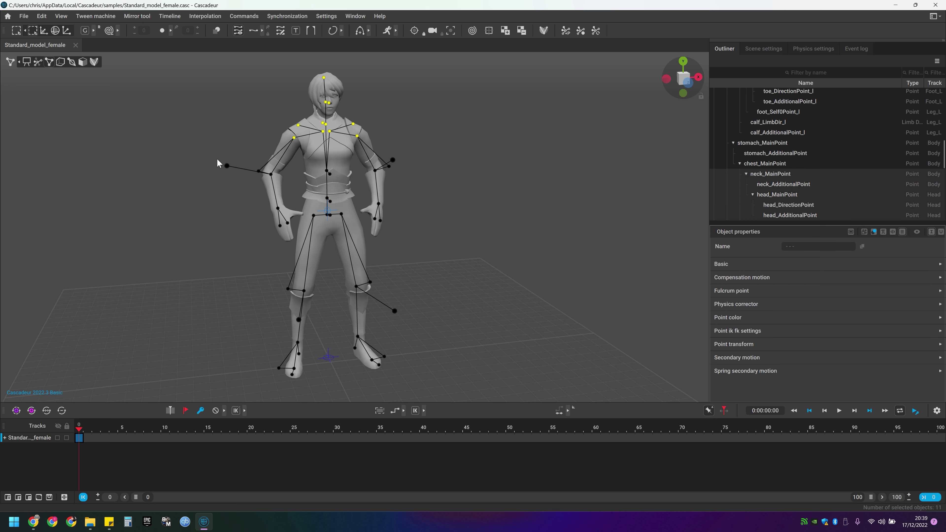
{"action": "left_click_drag", "start_coordinate": [217, 161], "coordinate": [317, 267], "text": "shift"}
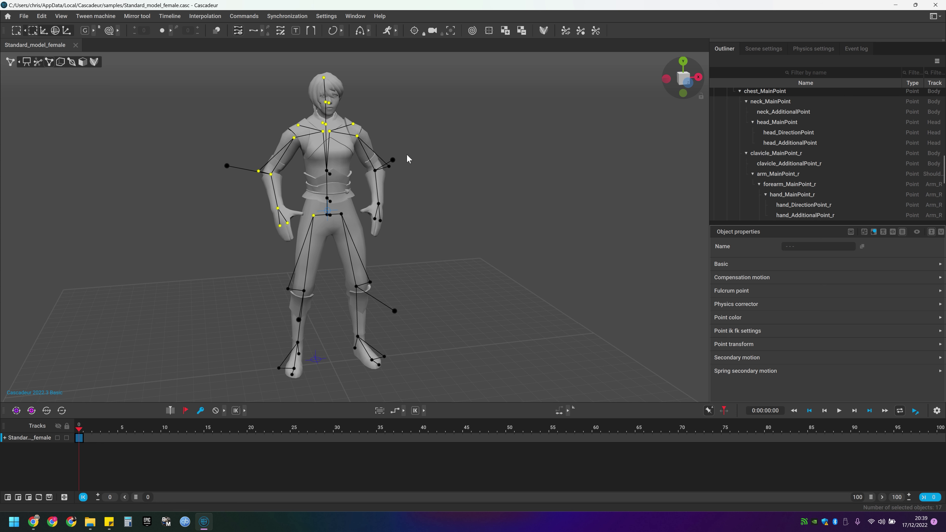
{"action": "left_click_drag", "start_coordinate": [407, 158], "coordinate": [360, 257], "text": "shift"}
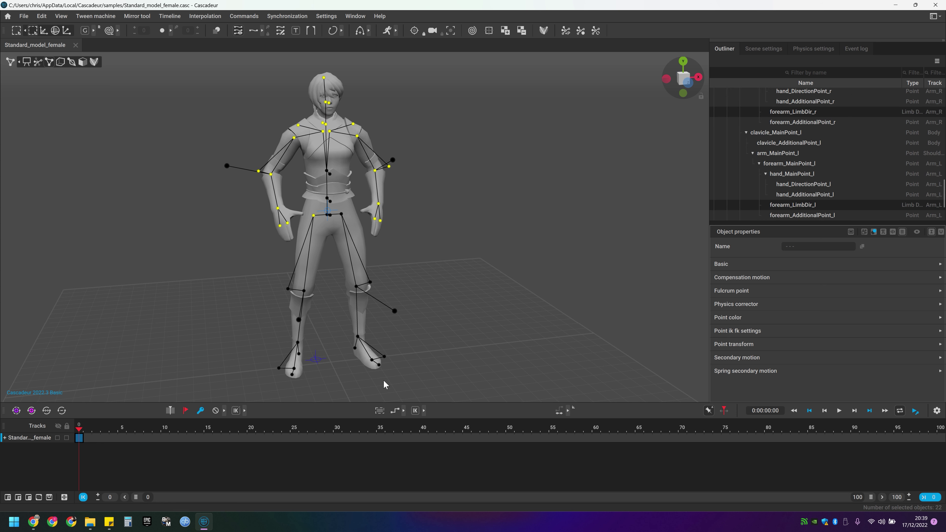
{"action": "left_click_drag", "start_coordinate": [396, 388], "coordinate": [251, 276], "text": "shift"}
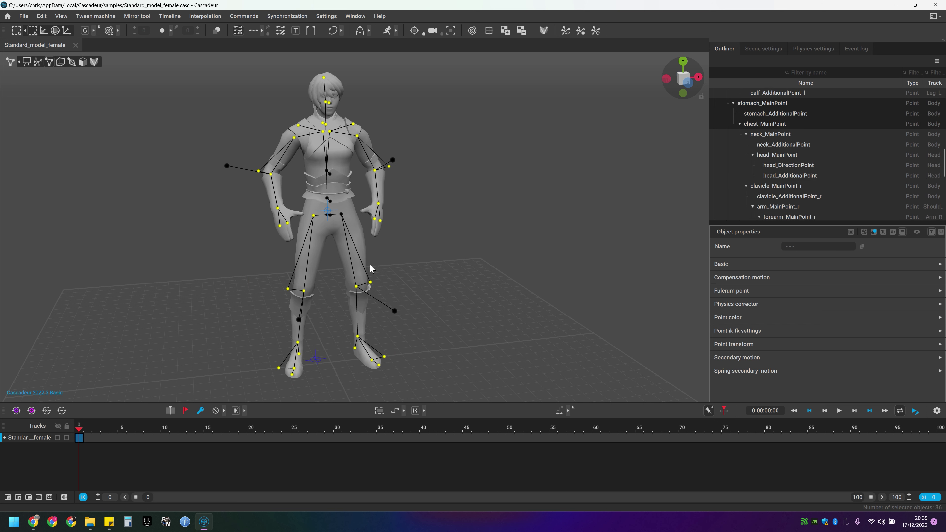
{"action": "left_click", "coordinate": [427, 222]}
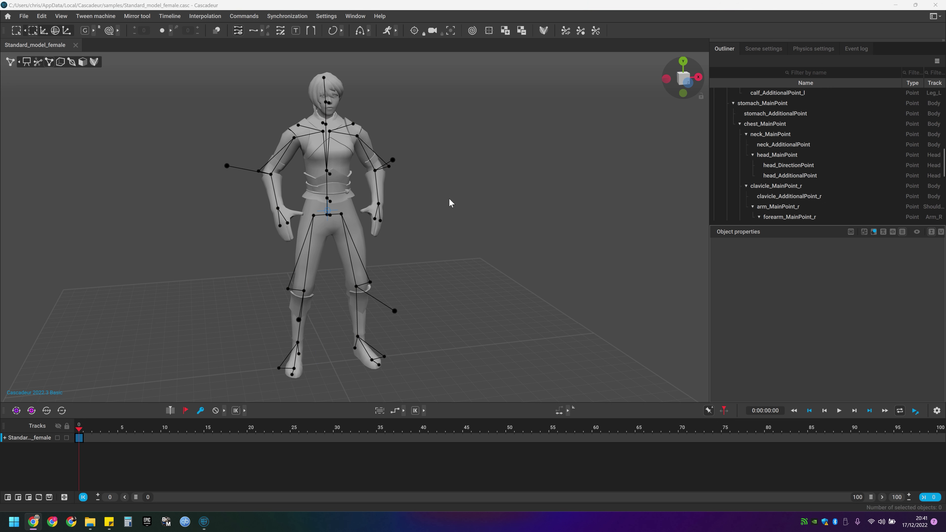
- Box-select the left foot's points and use the Translate tool to raise the foot and move it forward so the knee bends
{"action": "right_click_drag", "start_coordinate": [450, 202], "coordinate": [380, 193]}
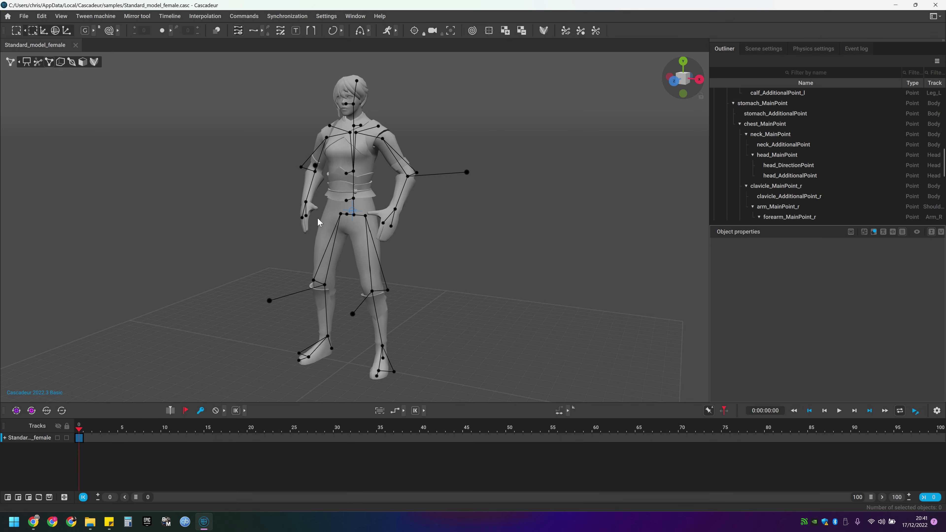
{"action": "left_click_drag", "start_coordinate": [413, 400], "coordinate": [412, 399]}
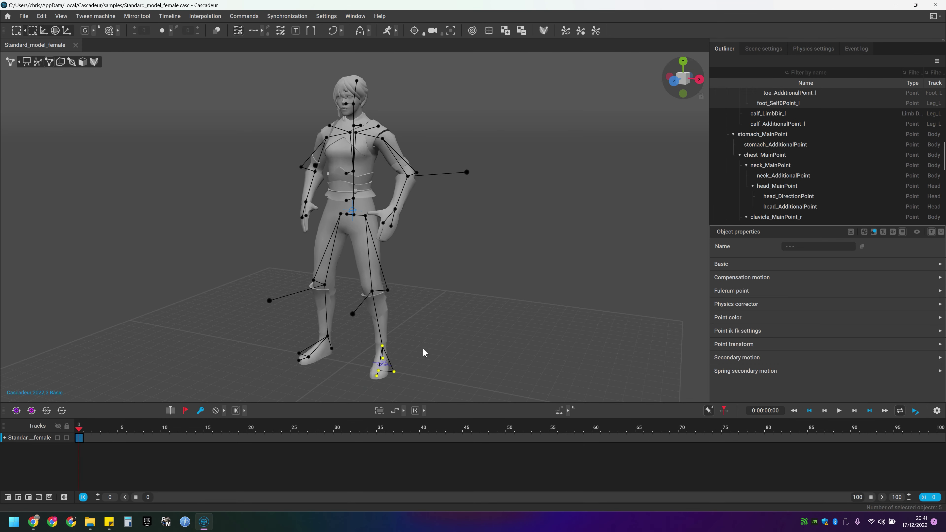
{"action": "middle_click_drag", "start_coordinate": [441, 341], "coordinate": [436, 238]}
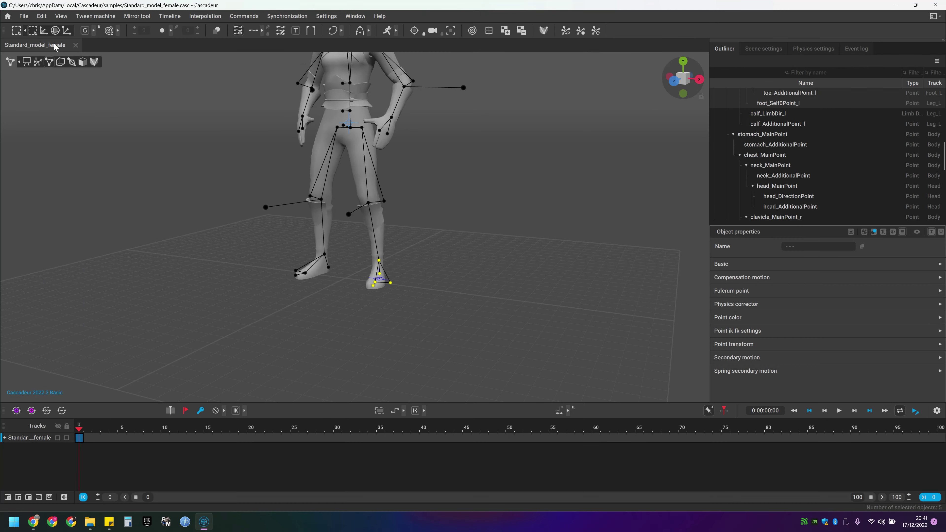
{"action": "left_click", "coordinate": [45, 32]}
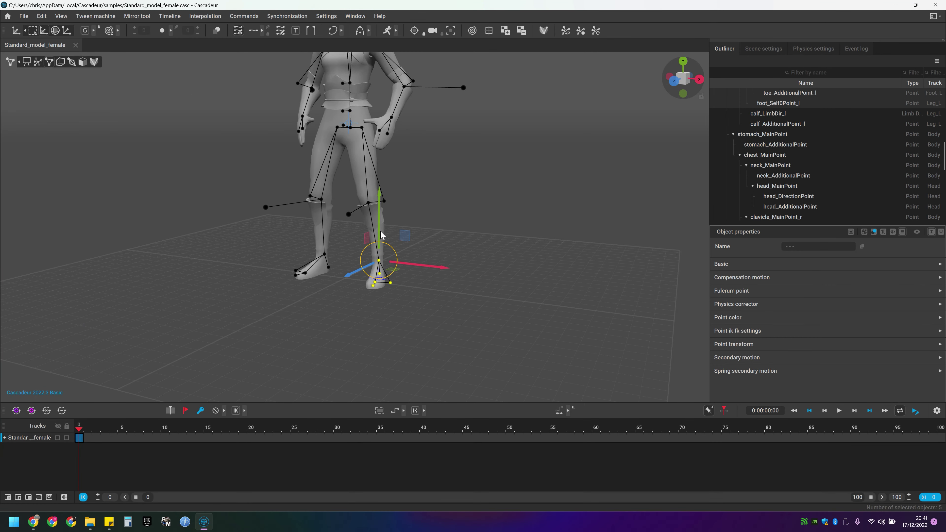
{"action": "left_click_drag", "start_coordinate": [377, 240], "coordinate": [376, 183]}
{"action": "middle_click_drag", "start_coordinate": [399, 202], "coordinate": [369, 199], "text": "alt"}
{"action": "left_click_drag", "start_coordinate": [377, 191], "coordinate": [266, 221], "text": "alt"}
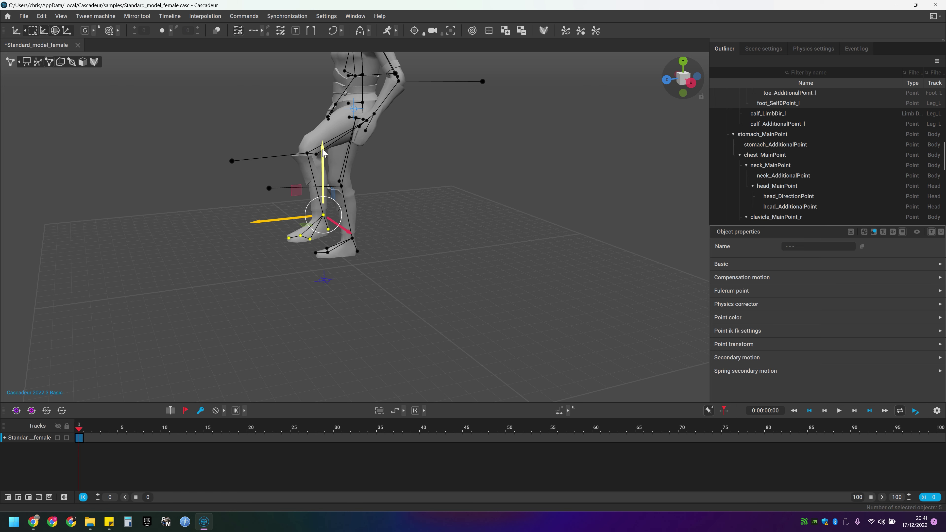
{"action": "left_click_drag", "start_coordinate": [325, 155], "coordinate": [322, 123]}
{"action": "left_click_drag", "start_coordinate": [262, 192], "coordinate": [246, 194]}
{"action": "middle_click_drag", "start_coordinate": [285, 179], "coordinate": [325, 222], "text": "alt"}
{"action": "left_click_drag", "start_coordinate": [313, 211], "coordinate": [362, 212], "text": "alt"}
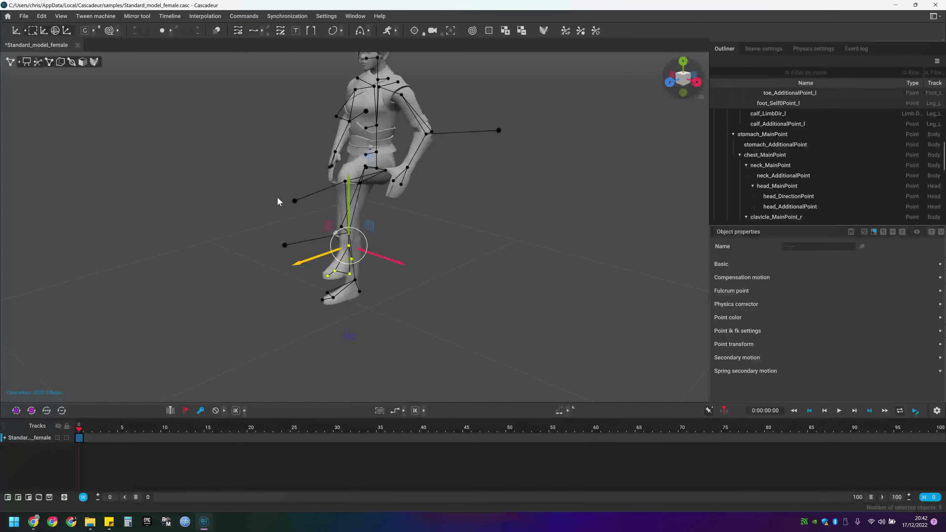
- Shift the left knee's direction point calf_LimbDir_l sideways and lower the left foot towards the ground
{"action": "left_click", "coordinate": [295, 202]}
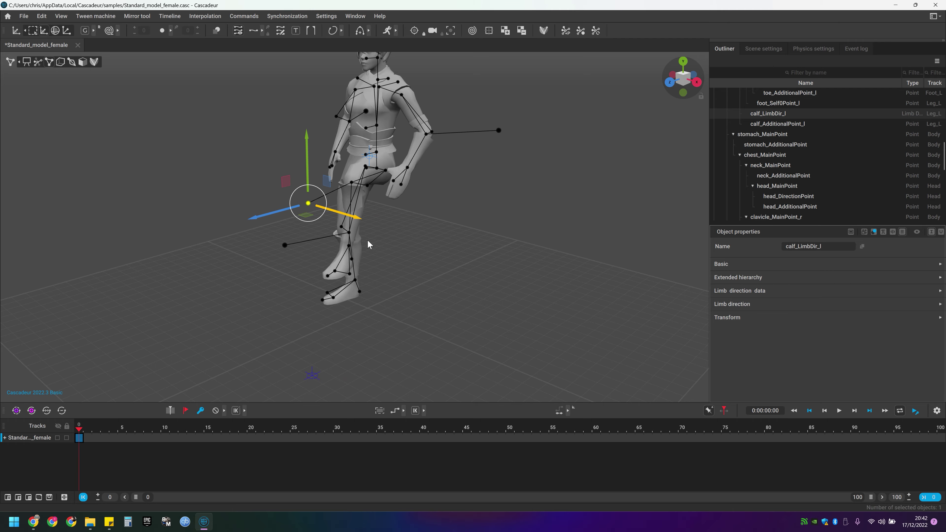
{"action": "right_click_drag", "start_coordinate": [370, 243], "coordinate": [486, 264]}
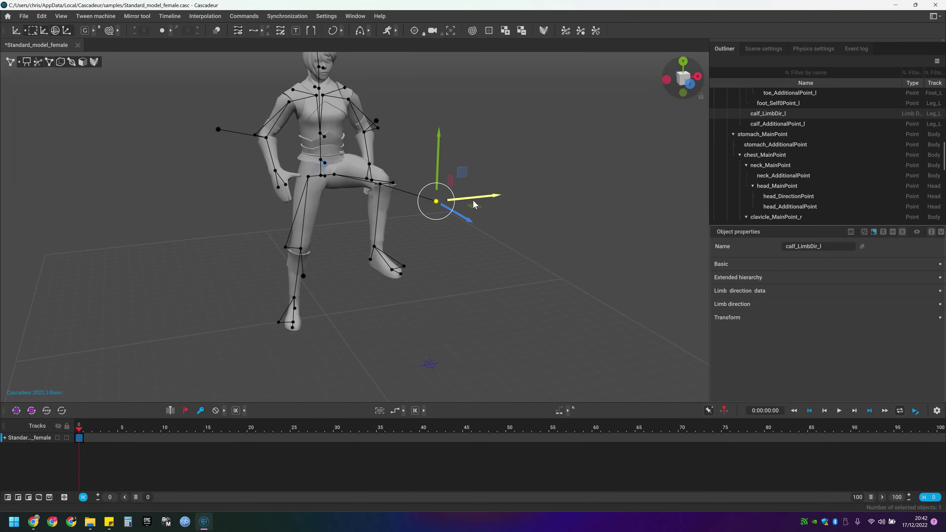
{"action": "mouse_move", "coordinate": [474, 201]}
{"action": "left_mouse_down"}
{"action": "mouse_move", "coordinate": [429, 203]}
{"action": "mouse_move", "coordinate": [468, 202]}
{"action": "left_mouse_up"}
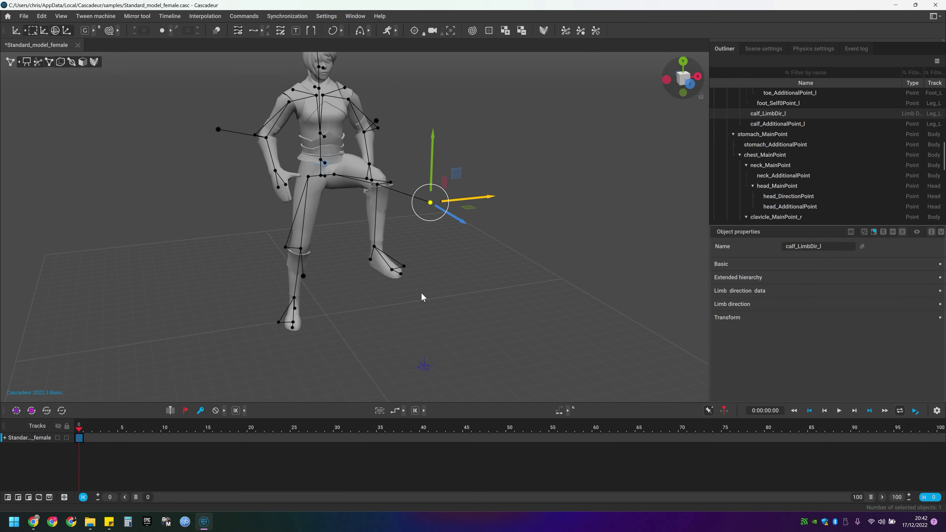
{"action": "left_click_drag", "start_coordinate": [354, 242], "coordinate": [356, 301]}
{"action": "scroll", "coordinate": [402, 269], "scroll_direction": "down", "scroll_amount": 2}
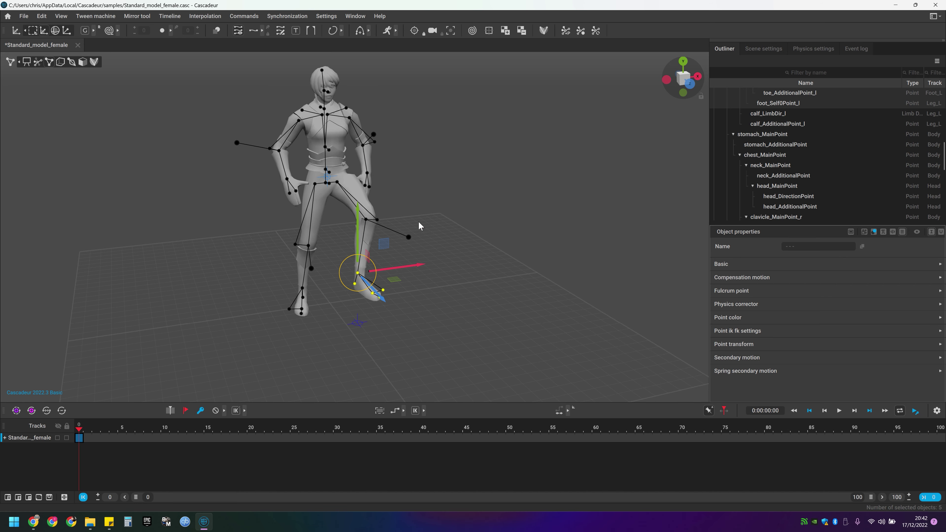
- Box-select all points of the female rig, move the whole model with the Translate tool and clear the selection
{"action": "middle_click_drag", "start_coordinate": [428, 181], "coordinate": [427, 220]}
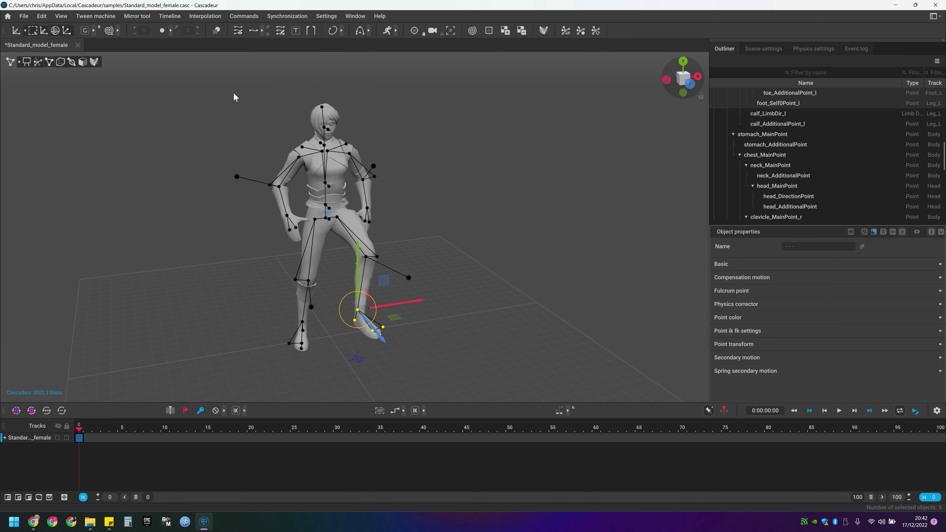
{"action": "left_click_drag", "start_coordinate": [232, 91], "coordinate": [455, 381]}
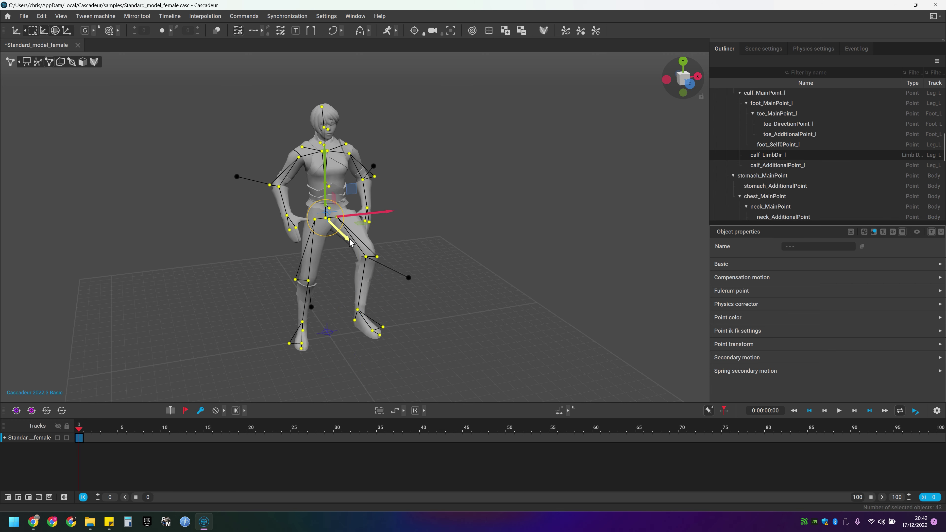
{"action": "left_click_drag", "start_coordinate": [346, 238], "coordinate": [382, 228]}
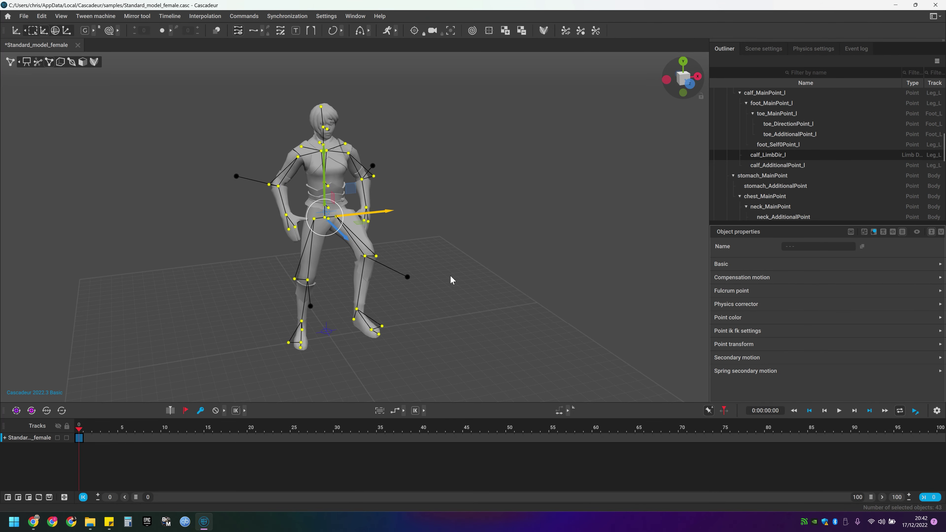
{"action": "left_click", "coordinate": [446, 282]}
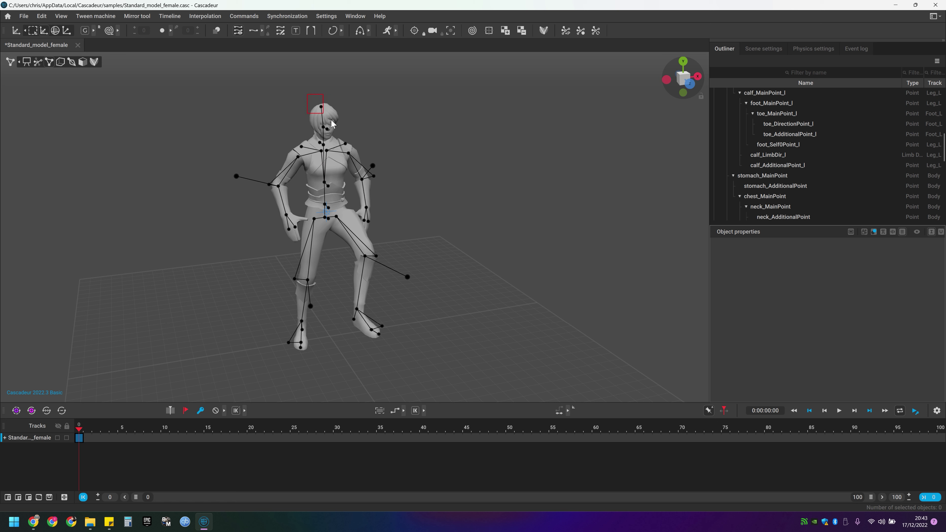
- Box-select the head points and turn the head from side to side about the vertical axis with the Rotate tool
{"action": "left_click", "coordinate": [343, 137]}
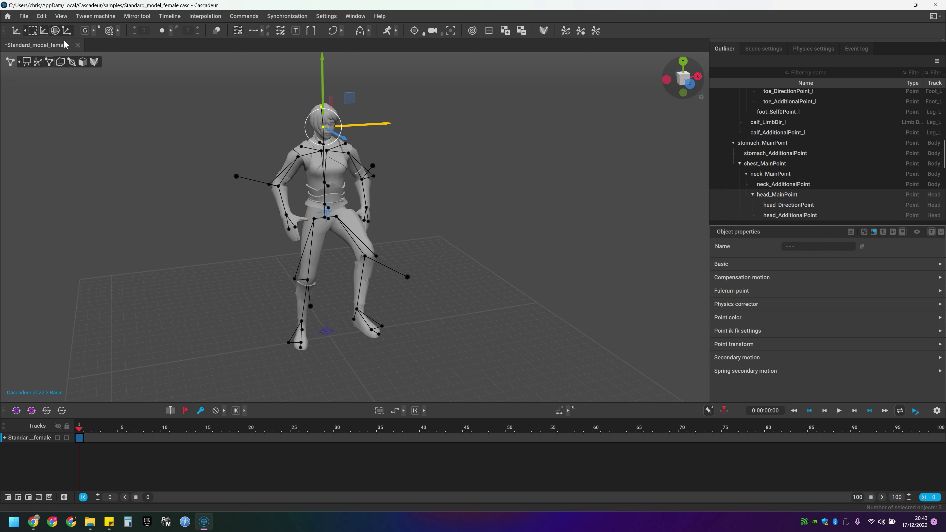
{"action": "left_click", "coordinate": [56, 31]}
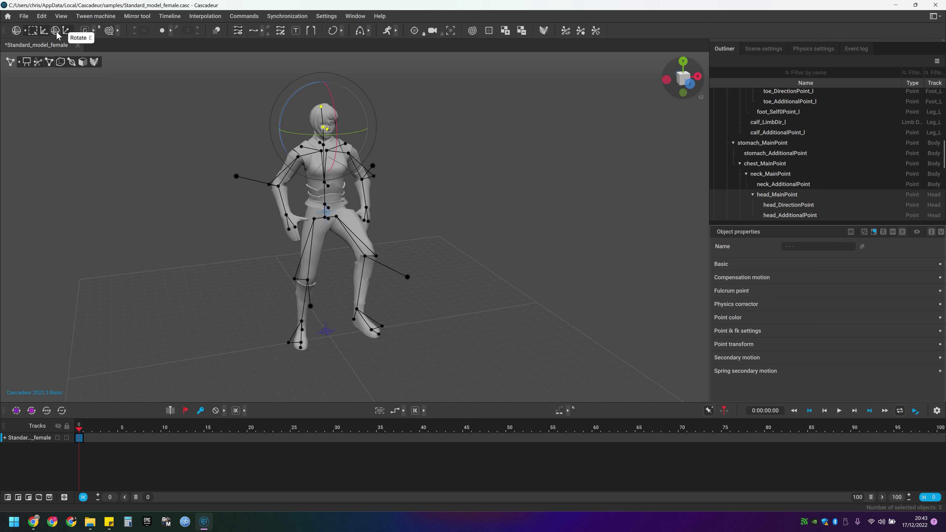
{"action": "scroll", "coordinate": [298, 93], "scroll_direction": "up", "scroll_amount": 5}
{"action": "middle_click_drag", "start_coordinate": [433, 202], "coordinate": [484, 337]}
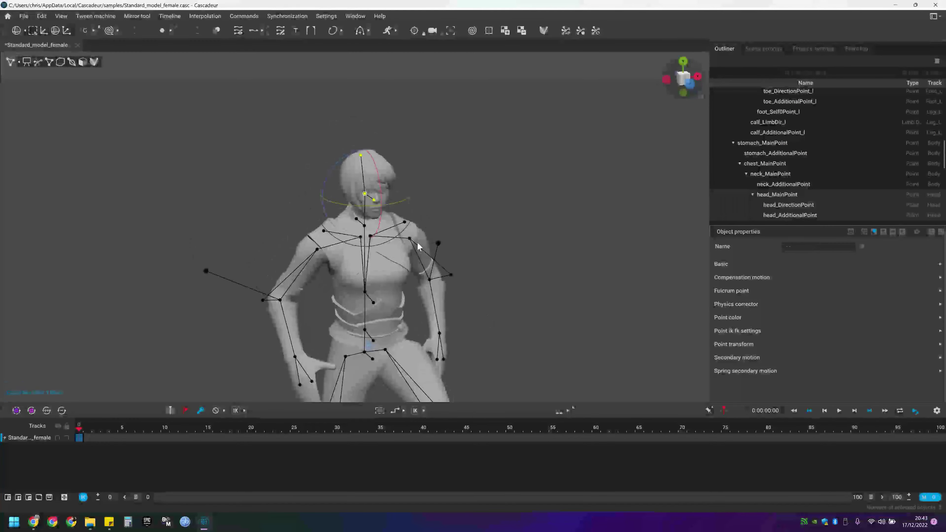
{"action": "scroll", "coordinate": [380, 215], "scroll_direction": "up", "scroll_amount": 3}
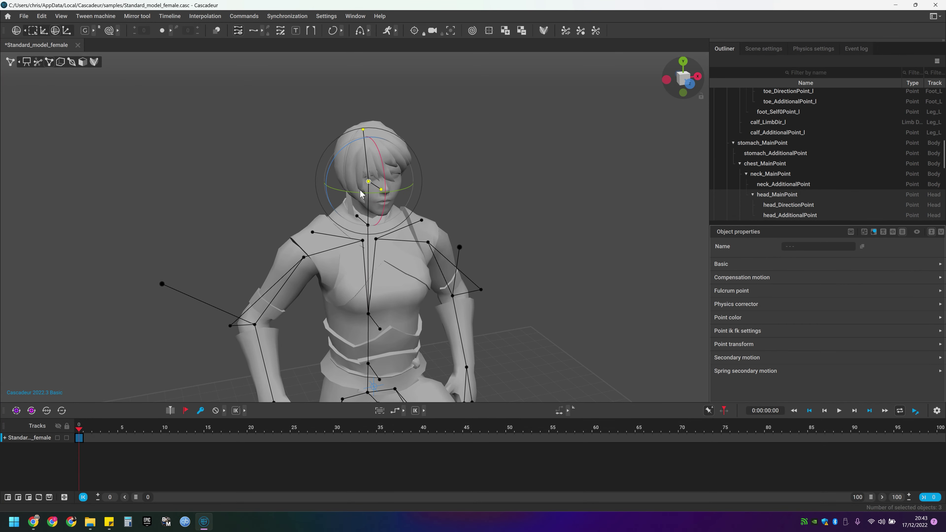
{"action": "left_click_drag", "start_coordinate": [361, 194], "coordinate": [383, 200]}
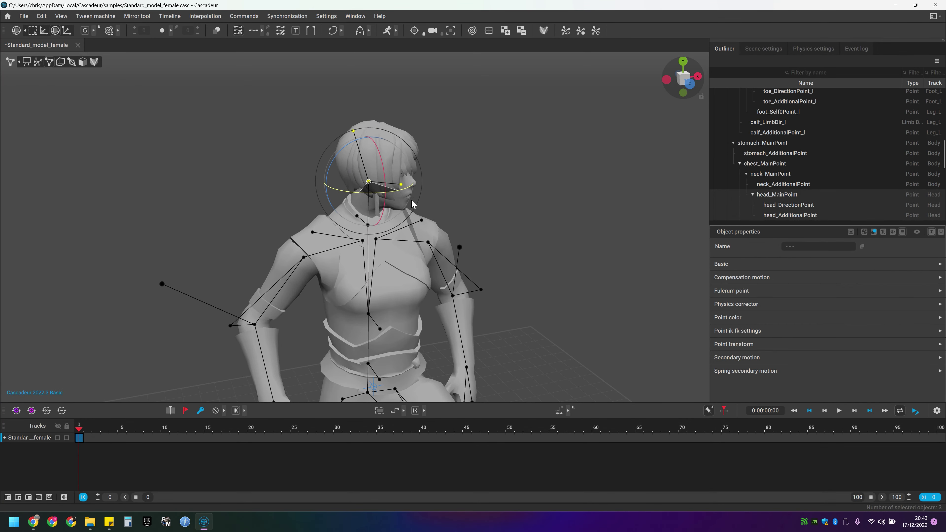
{"action": "left_click_drag", "start_coordinate": [412, 203], "coordinate": [353, 204]}
- Tilt the head about its sideways axis, turn it towards the model's right shoulder and deselect it
{"action": "left_click_drag", "start_coordinate": [384, 172], "coordinate": [388, 207]}
{"action": "middle_click_drag", "start_coordinate": [389, 206], "coordinate": [415, 218]}
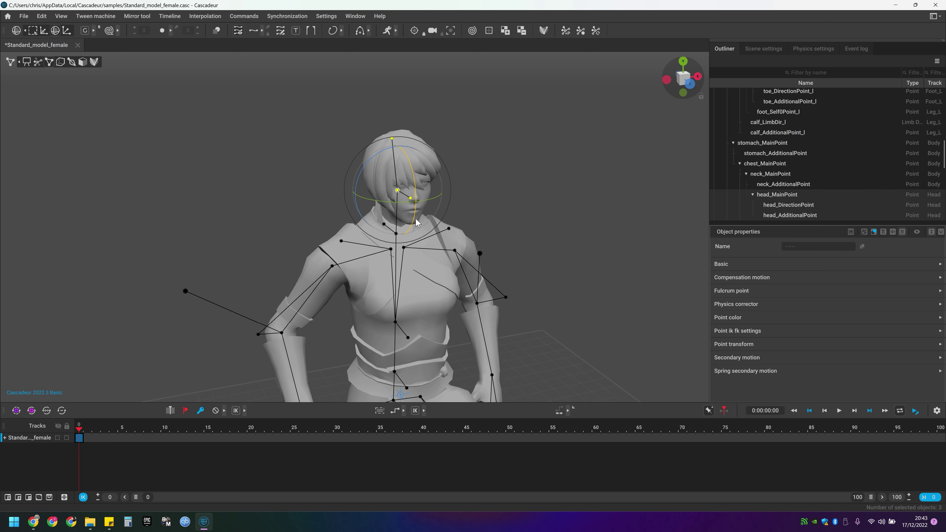
{"action": "left_click_drag", "start_coordinate": [415, 218], "coordinate": [473, 220], "text": "alt"}
{"action": "left_click_drag", "start_coordinate": [367, 167], "coordinate": [323, 210]}
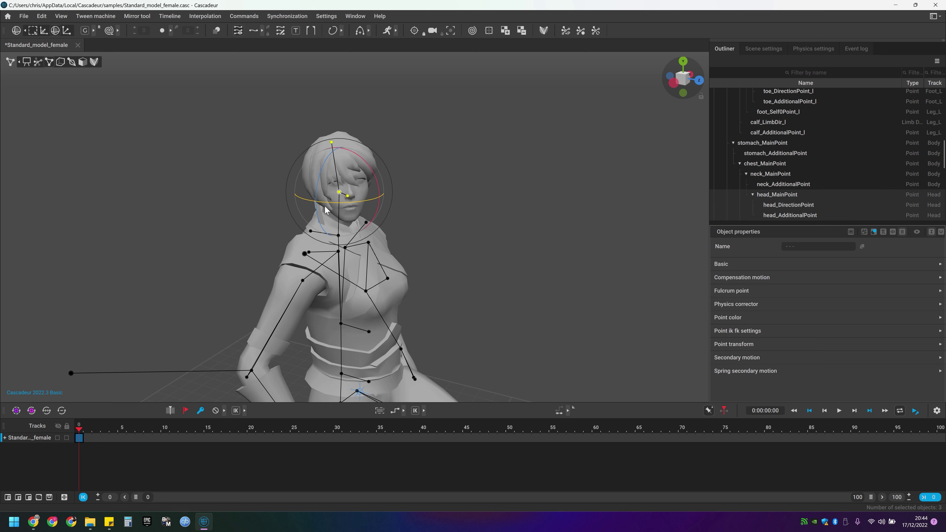
{"action": "left_click", "coordinate": [446, 257]}
- Select the right arm's points from arm_MainPoint_r down to the hand, rotate the arm at the shoulder and clear the selection
{"action": "middle_click_drag", "start_coordinate": [451, 271], "coordinate": [403, 209], "text": "alt"}
{"action": "left_click_drag", "start_coordinate": [441, 248], "coordinate": [389, 262], "text": "alt"}
{"action": "right_click_drag", "start_coordinate": [390, 264], "coordinate": [312, 197]}
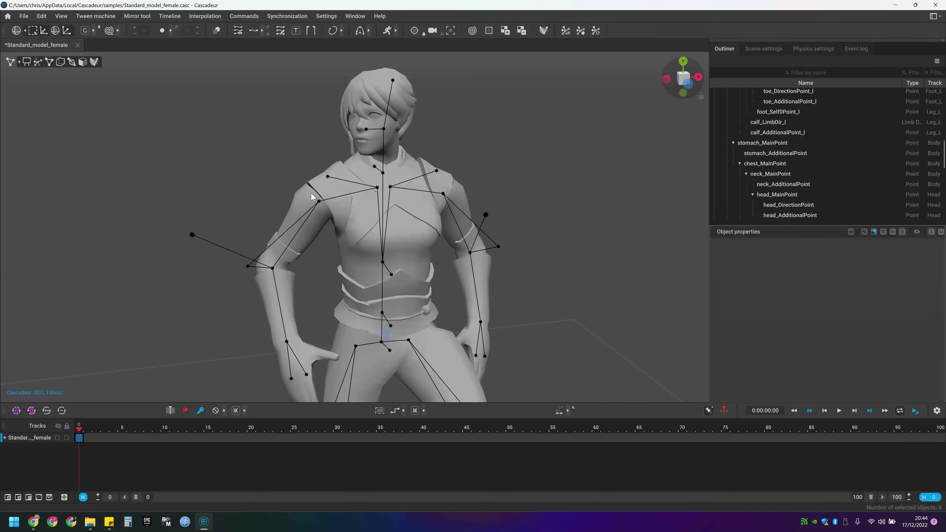
{"action": "left_click", "coordinate": [319, 202]}
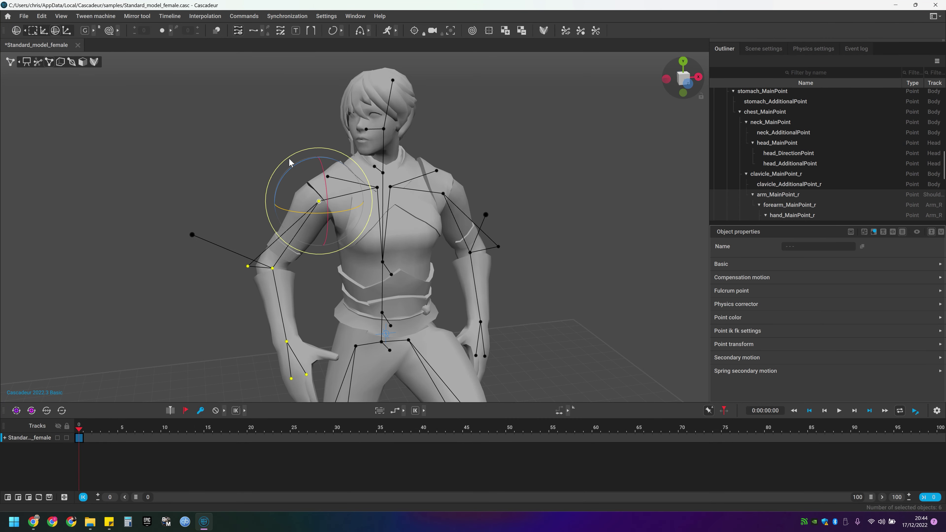
{"action": "left_click_drag", "start_coordinate": [292, 167], "coordinate": [350, 215]}
{"action": "left_click", "coordinate": [250, 146]}
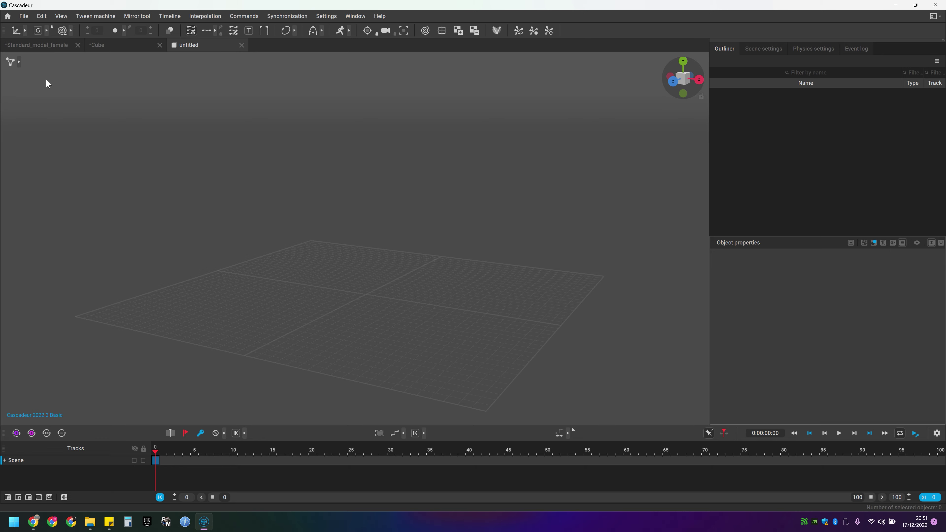
- Open the Cube sample scene from the start window
{"action": "left_click", "coordinate": [8, 16]}
{"action": "scroll", "coordinate": [626, 332], "scroll_direction": "down", "scroll_amount": 3}
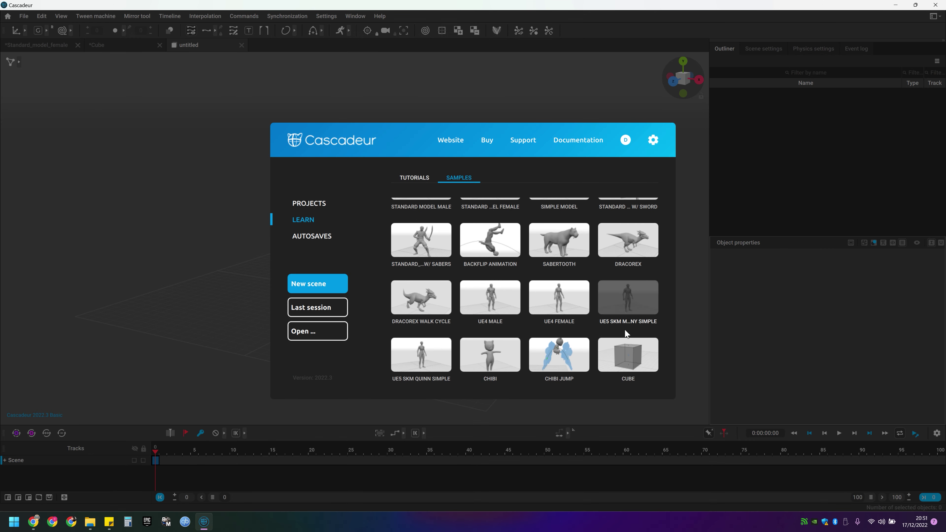
{"action": "left_click", "coordinate": [626, 358]}
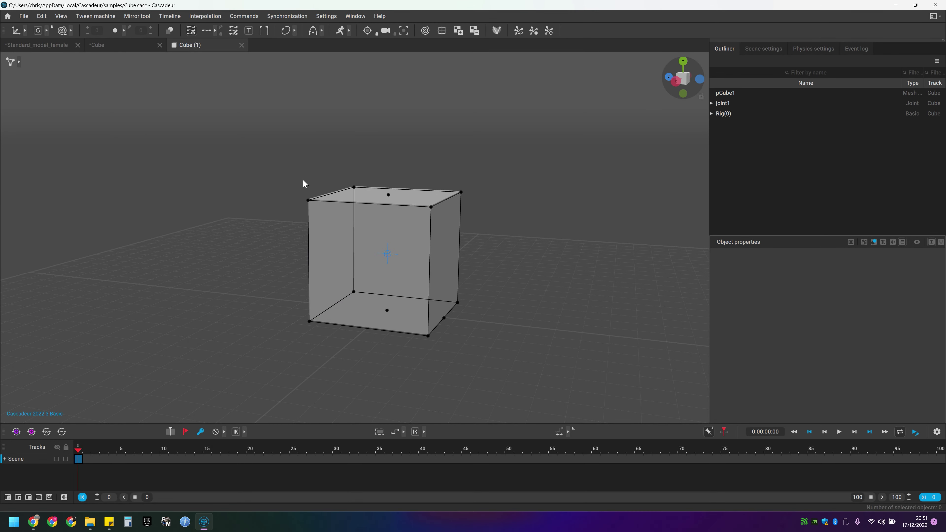
- Select all of the cube's points, move the cube along the global axes and rotate it about its vertical axis
{"action": "left_click_drag", "start_coordinate": [304, 180], "coordinate": [510, 366]}
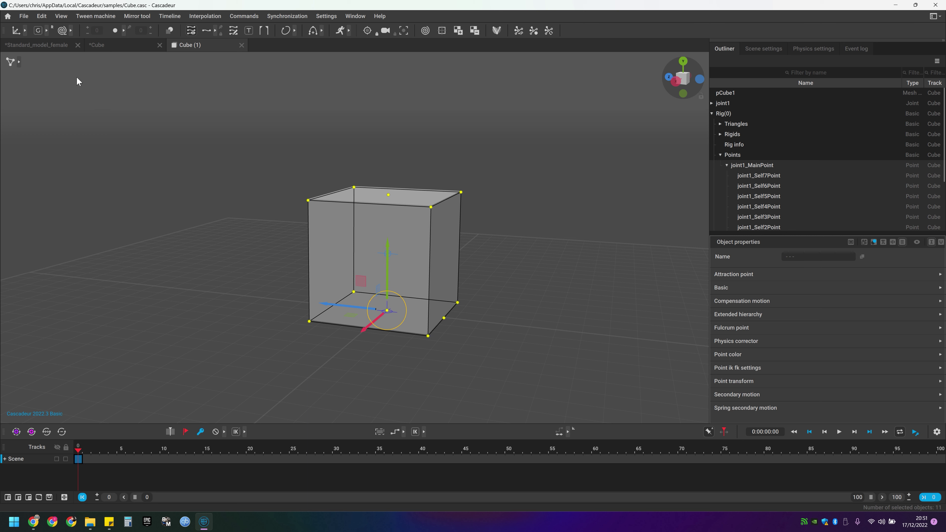
{"action": "left_click", "coordinate": [25, 30]}
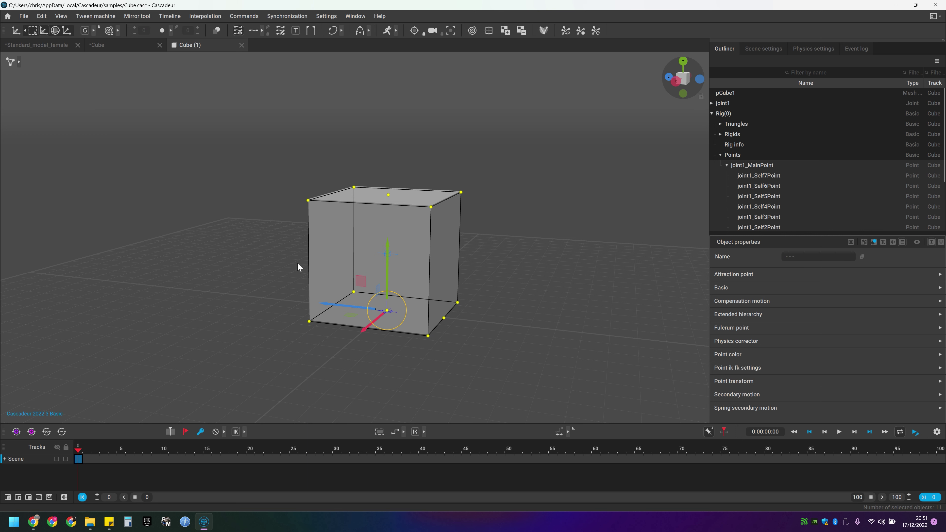
{"action": "left_click_drag", "start_coordinate": [363, 327], "coordinate": [338, 308]}
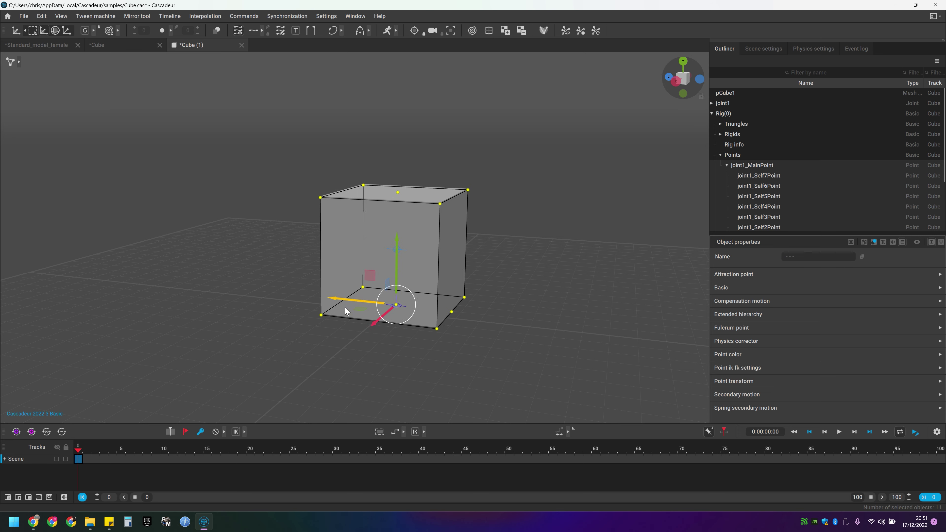
{"action": "key", "text": "e"}
{"action": "left_click_drag", "start_coordinate": [393, 321], "coordinate": [367, 332]}
{"action": "key", "text": "w"}
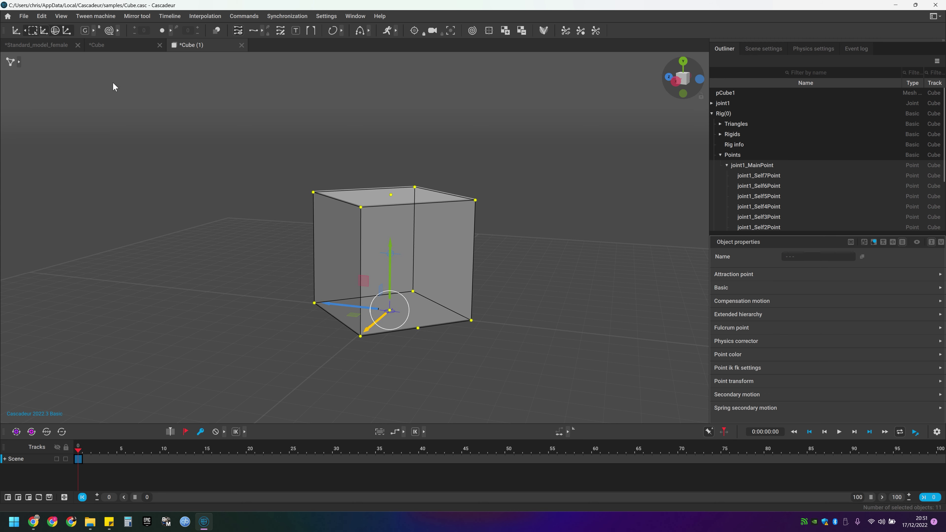
- Switch the manipulator to local axes, move the cube along its own axis, tilt it onto an edge and shift it slightly
{"action": "left_click", "coordinate": [87, 31]}
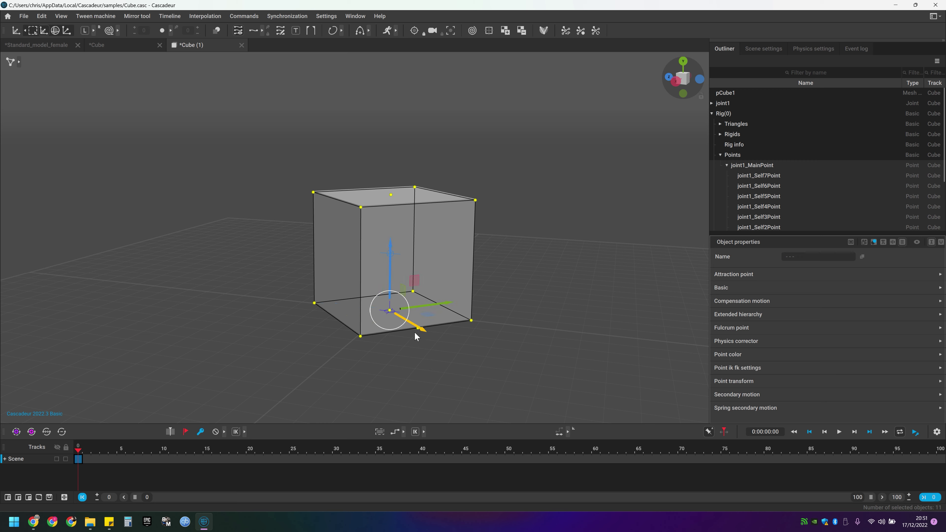
{"action": "left_click_drag", "start_coordinate": [420, 330], "coordinate": [341, 316]}
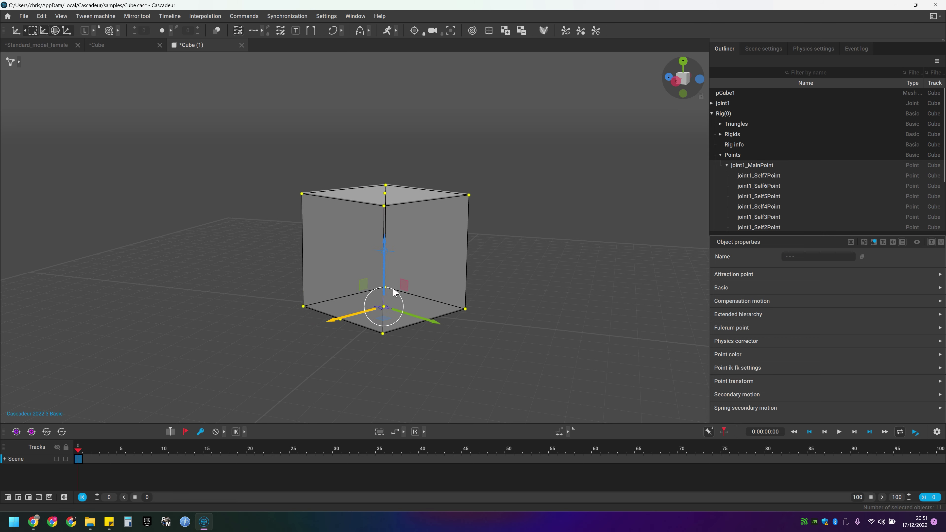
{"action": "left_click_drag", "start_coordinate": [405, 282], "coordinate": [407, 317]}
{"action": "key", "text": "w"}
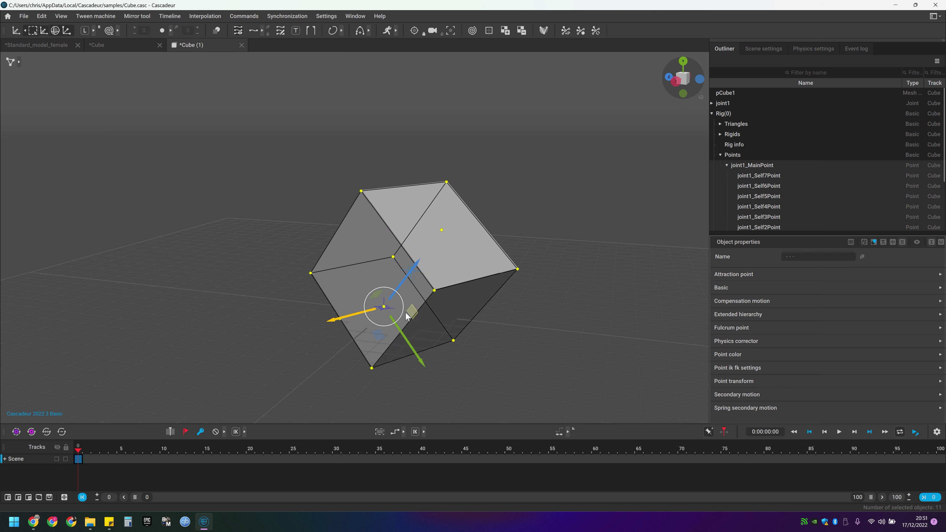
{"action": "mouse_move", "coordinate": [347, 316]}
{"action": "left_mouse_down"}
{"action": "mouse_move", "coordinate": [285, 329]}
{"action": "mouse_move", "coordinate": [344, 317]}
{"action": "left_mouse_up"}
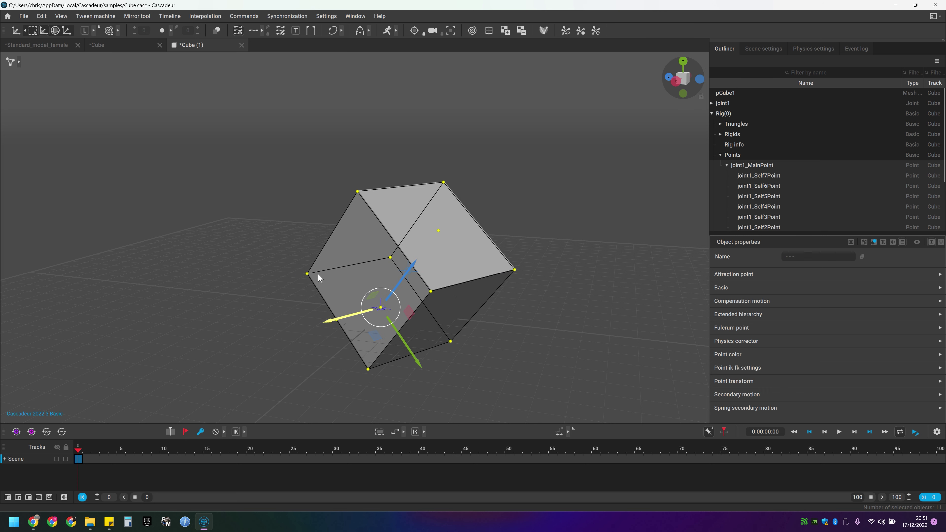
- Switch the manipulator back to global axes, move the tilted cube a little and deselect it
{"action": "left_click", "coordinate": [85, 33]}
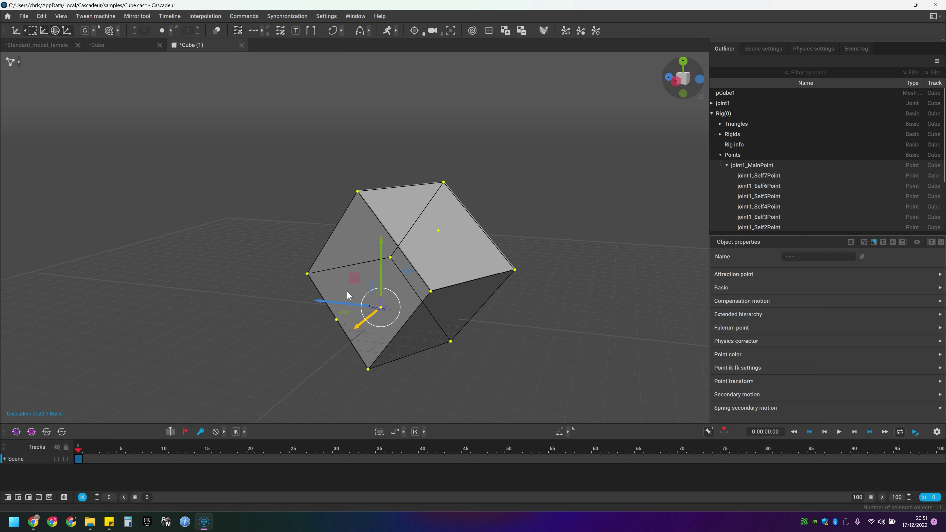
{"action": "mouse_move", "coordinate": [346, 309]}
{"action": "left_mouse_down"}
{"action": "mouse_move", "coordinate": [324, 311]}
{"action": "mouse_move", "coordinate": [352, 316]}
{"action": "mouse_move", "coordinate": [390, 284]}
{"action": "mouse_move", "coordinate": [321, 338]}
{"action": "mouse_move", "coordinate": [360, 313]}
{"action": "mouse_move", "coordinate": [349, 314]}
{"action": "left_mouse_up"}
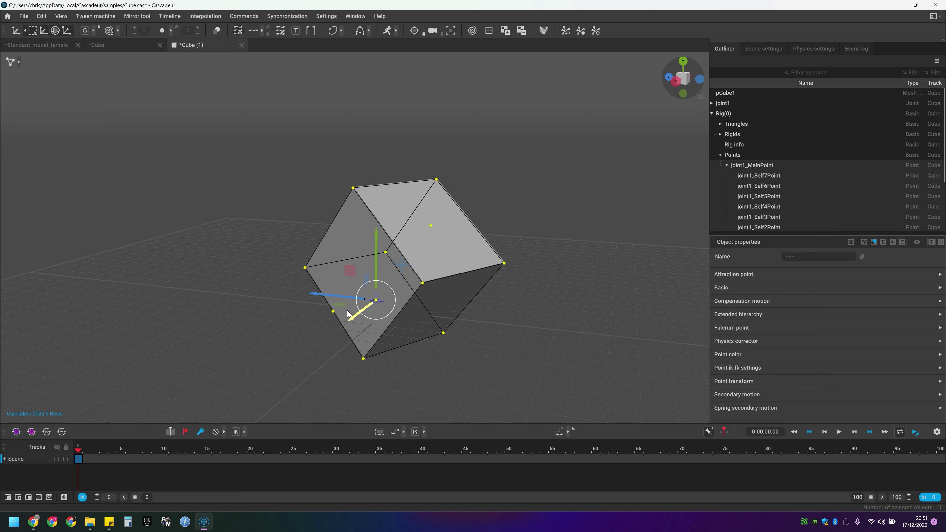
{"action": "left_click", "coordinate": [507, 324]}
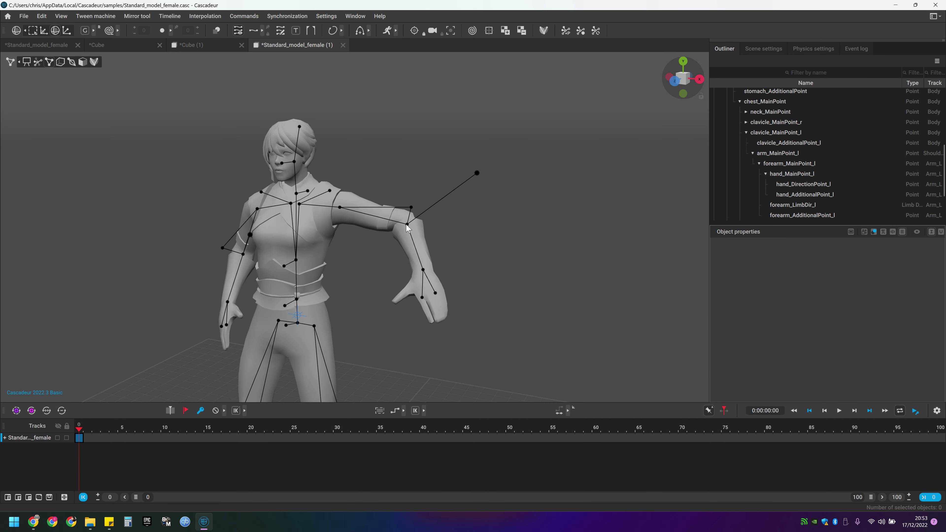
- Select the points from forearm_MainPoint_l down to the hand, switch to local axes and swing the forearm outward at the elbow
{"action": "left_click", "coordinate": [407, 225]}
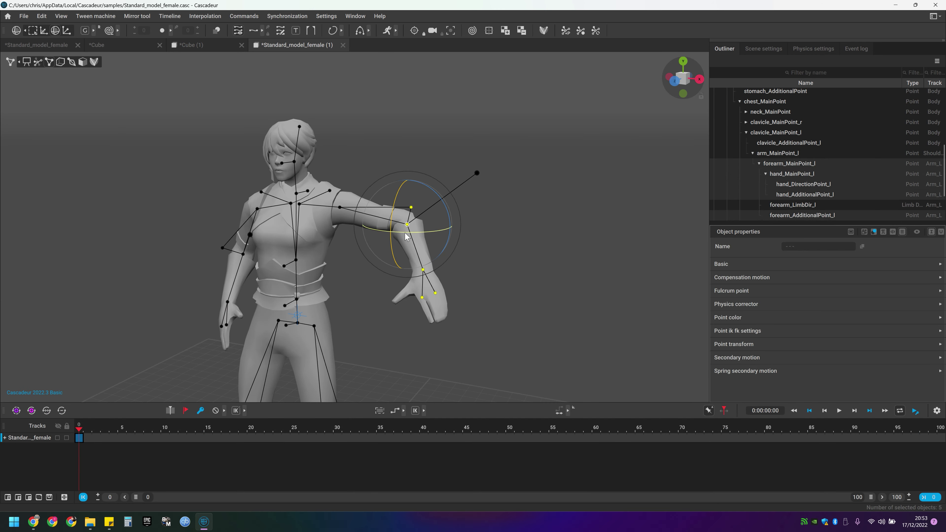
{"action": "left_click_drag", "start_coordinate": [405, 237], "coordinate": [448, 212]}
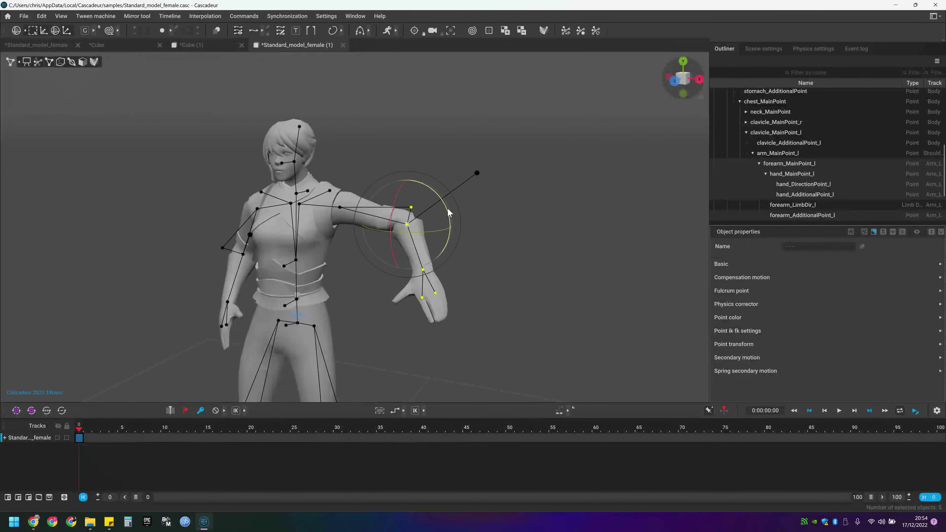
{"action": "left_click", "coordinate": [86, 31]}
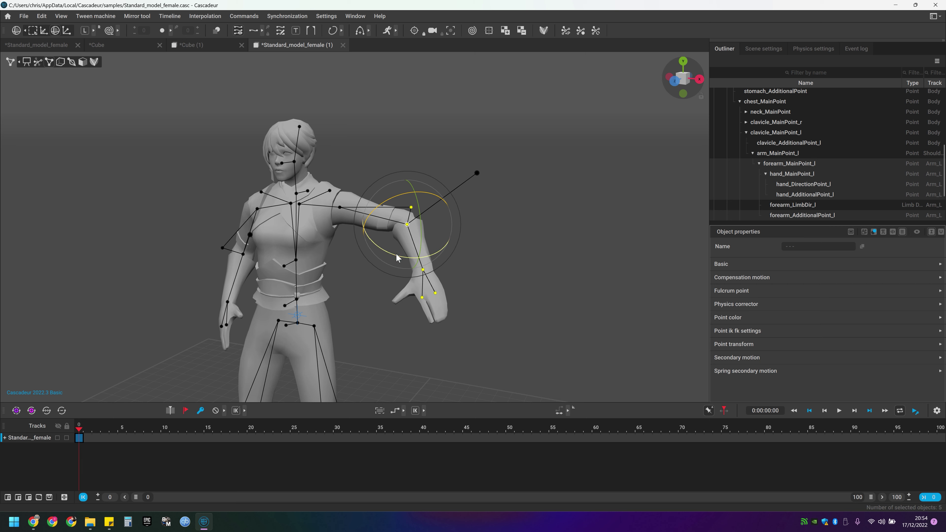
{"action": "left_click_drag", "start_coordinate": [397, 257], "coordinate": [422, 265]}
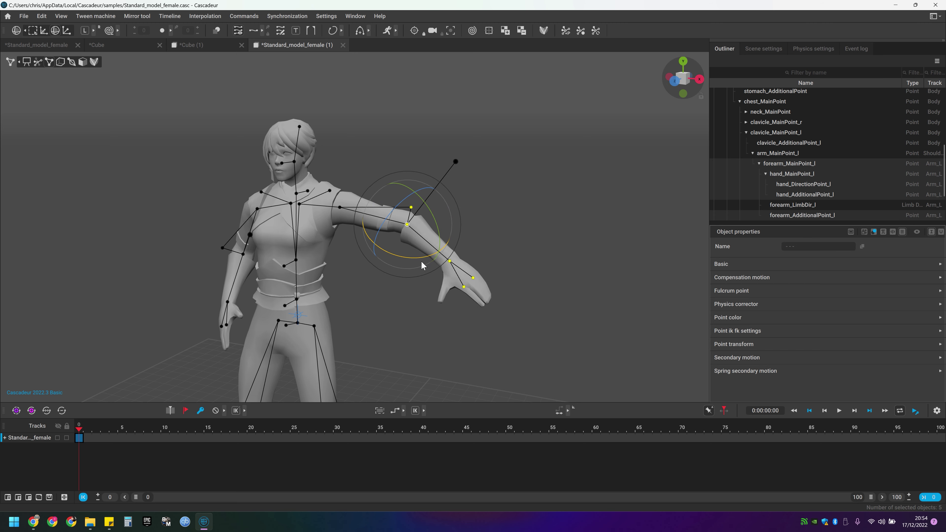
- Twist the left forearm slightly, swing it inward across the body about its local axis and deselect it
{"action": "mouse_move", "coordinate": [392, 211]}
{"action": "left_mouse_down"}
{"action": "mouse_move", "coordinate": [422, 190]}
{"action": "mouse_move", "coordinate": [393, 211]}
{"action": "left_mouse_up"}
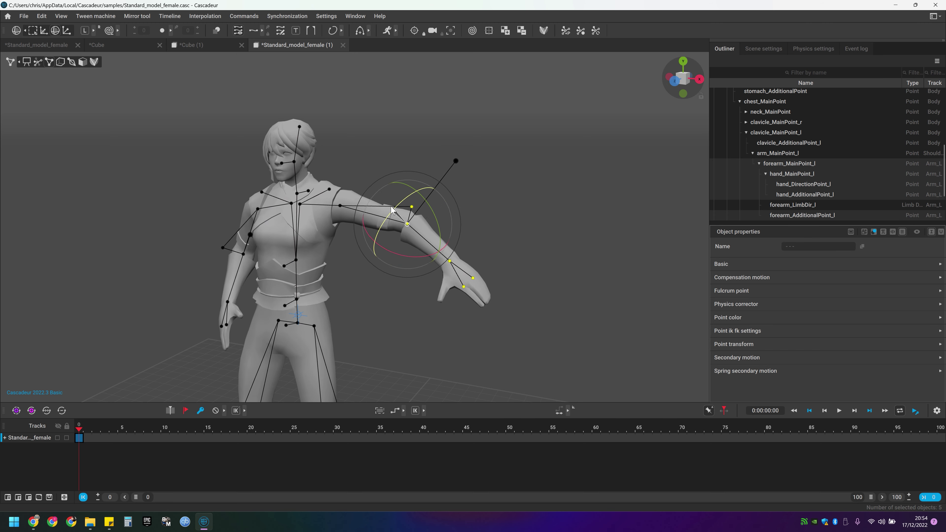
{"action": "left_click_drag", "start_coordinate": [412, 261], "coordinate": [346, 239]}
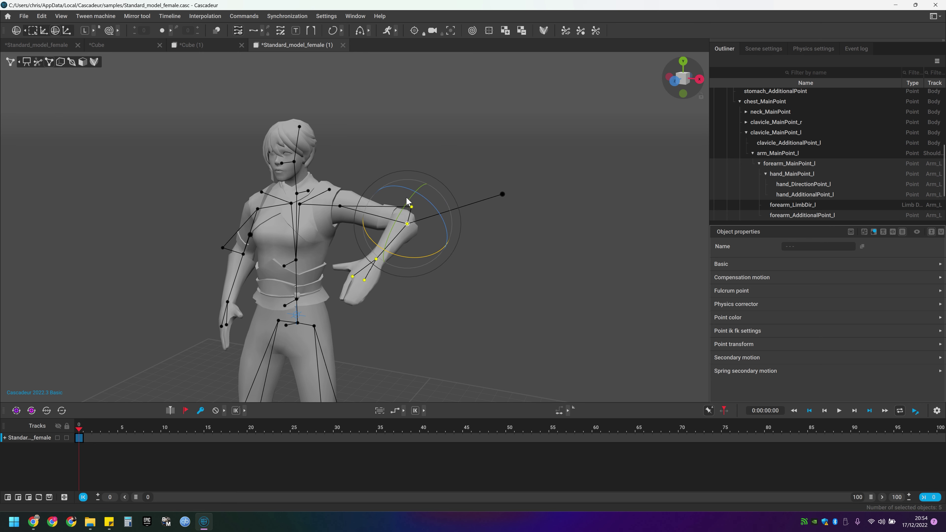
{"action": "mouse_move", "coordinate": [406, 205]}
{"action": "left_mouse_down"}
{"action": "mouse_move", "coordinate": [433, 173]}
{"action": "mouse_move", "coordinate": [486, 142]}
{"action": "mouse_move", "coordinate": [455, 163]}
{"action": "mouse_move", "coordinate": [395, 254]}
{"action": "mouse_move", "coordinate": [429, 187]}
{"action": "mouse_move", "coordinate": [407, 215]}
{"action": "left_mouse_up"}
{"action": "left_click", "coordinate": [464, 287]}
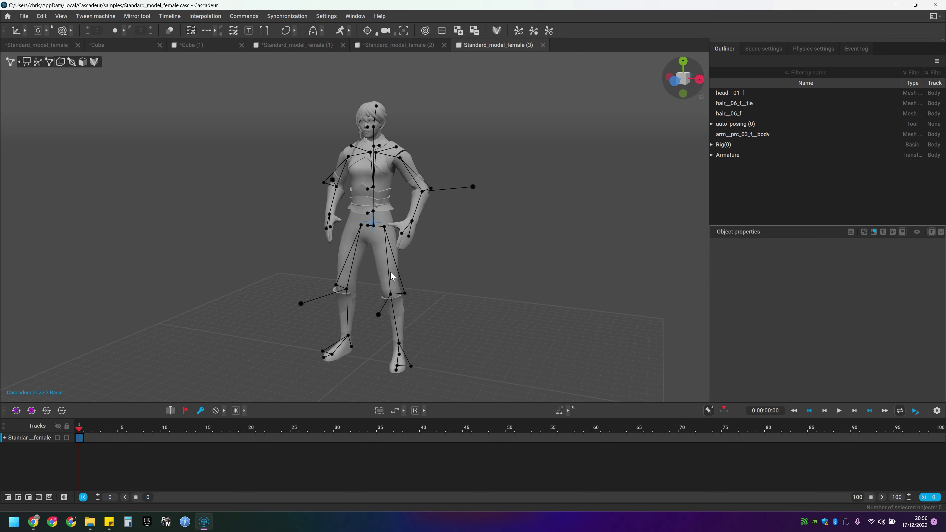
- Select the left lower leg from calf_MainPoint_l down to the toes, put the pivot on the heel point and move it slightly
{"action": "scroll", "coordinate": [393, 331], "scroll_direction": "up", "scroll_amount": 3}
{"action": "middle_click_drag", "start_coordinate": [437, 330], "coordinate": [414, 208], "text": "alt"}
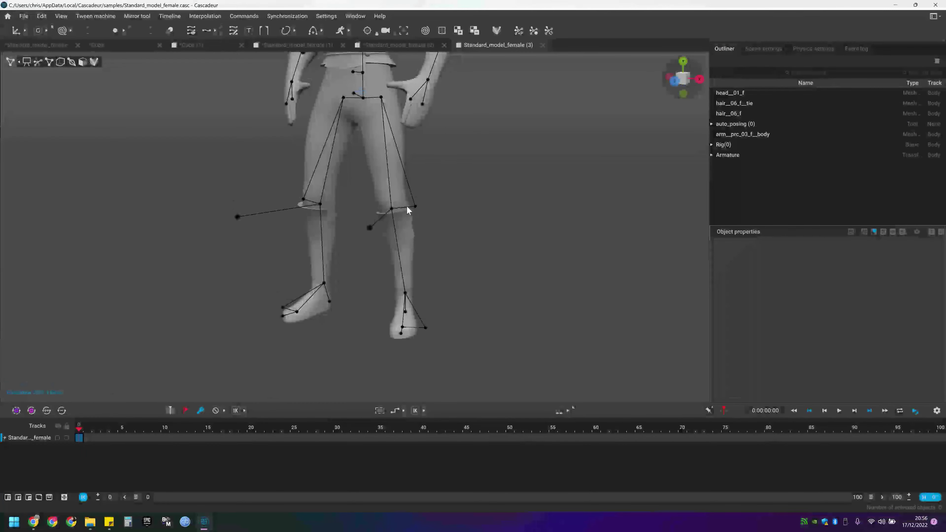
{"action": "left_click", "coordinate": [391, 210]}
{"action": "right_click_drag", "start_coordinate": [371, 298], "coordinate": [491, 298]}
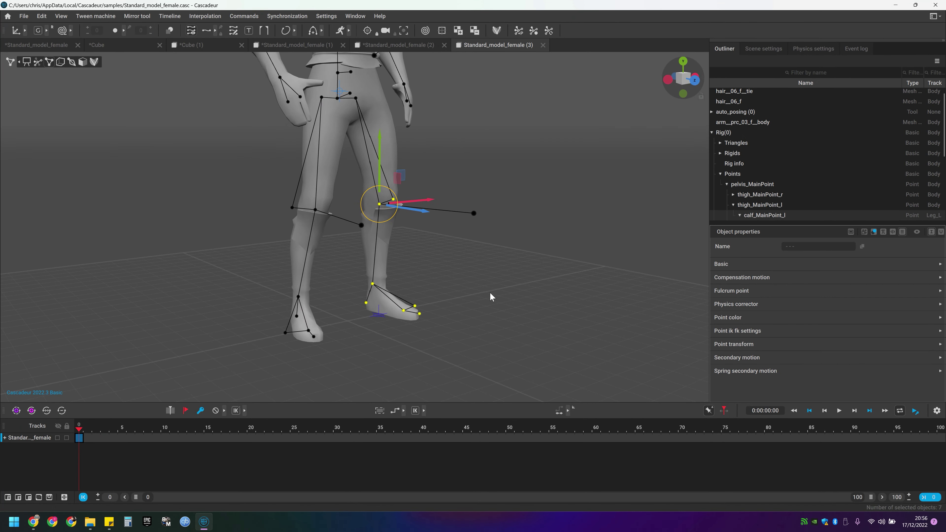
{"action": "left_click", "coordinate": [366, 303]}
{"action": "left_click_drag", "start_coordinate": [379, 293], "coordinate": [384, 273]}
- Place the pivot on the base of the left toes and rotate the lower leg slightly around it
{"action": "key", "text": "e"}
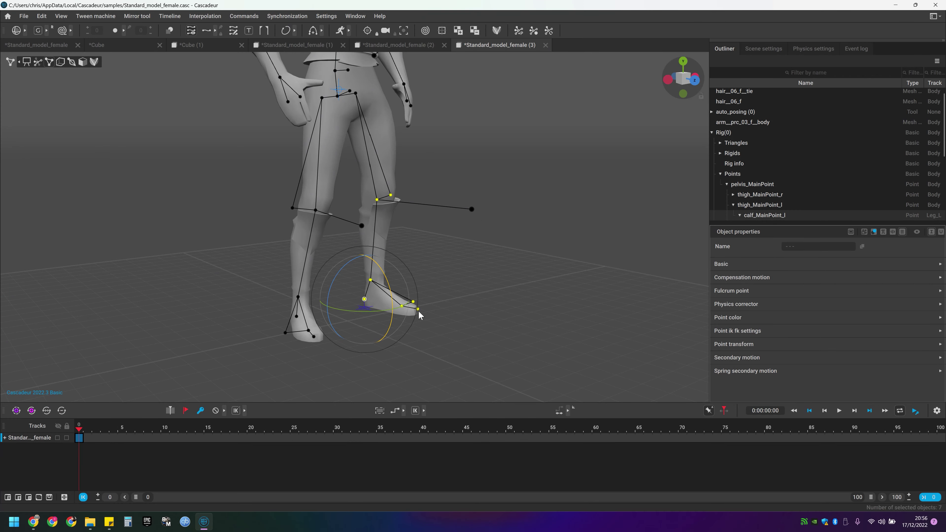
{"action": "left_click", "coordinate": [403, 307]}
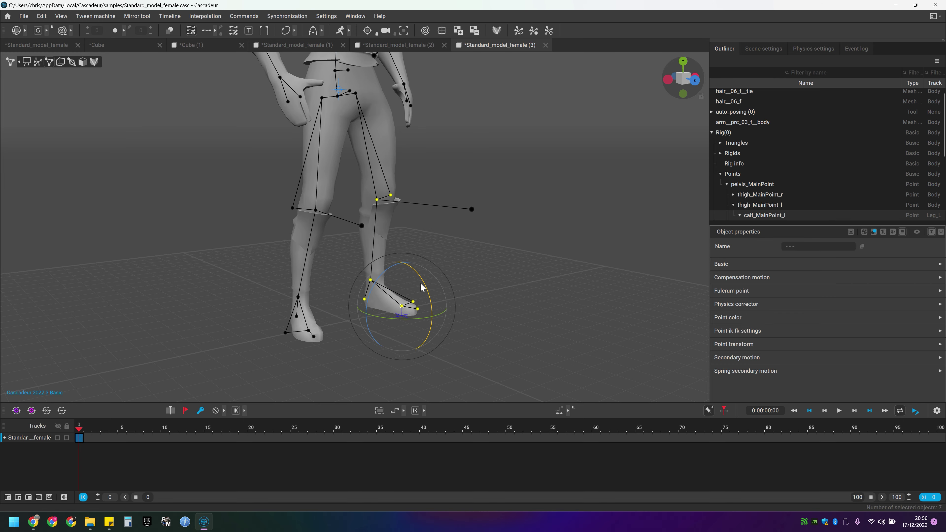
{"action": "mouse_move", "coordinate": [424, 284]}
{"action": "left_mouse_down"}
{"action": "mouse_move", "coordinate": [417, 265]}
{"action": "mouse_move", "coordinate": [437, 310]}
{"action": "mouse_move", "coordinate": [423, 280]}
{"action": "left_mouse_up"}
- Select the right arm from arm_MainPoint_r down to the hand and rotate it around the outer elbow point
{"action": "left_click_drag", "start_coordinate": [423, 234], "coordinate": [434, 215]}
{"action": "middle_click_drag", "start_coordinate": [443, 217], "coordinate": [451, 373]}
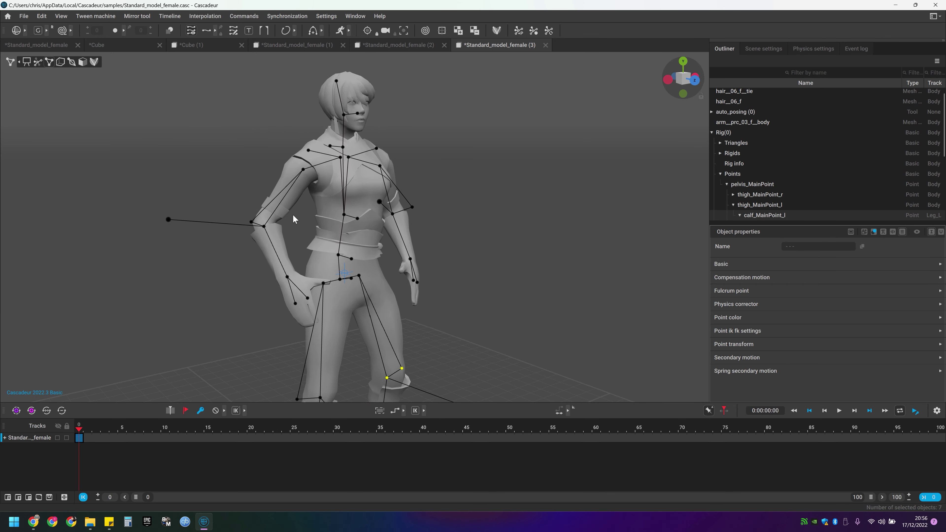
{"action": "left_click", "coordinate": [304, 170]}
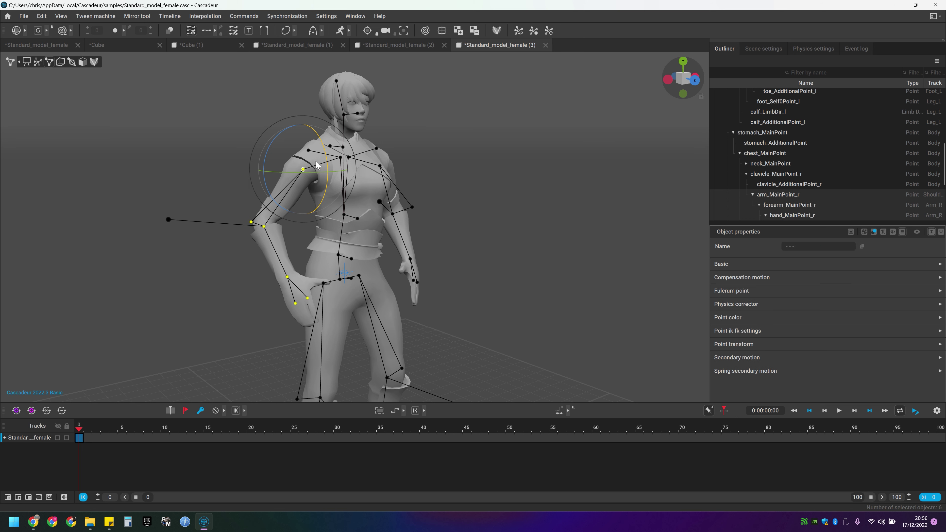
{"action": "left_click", "coordinate": [251, 223]}
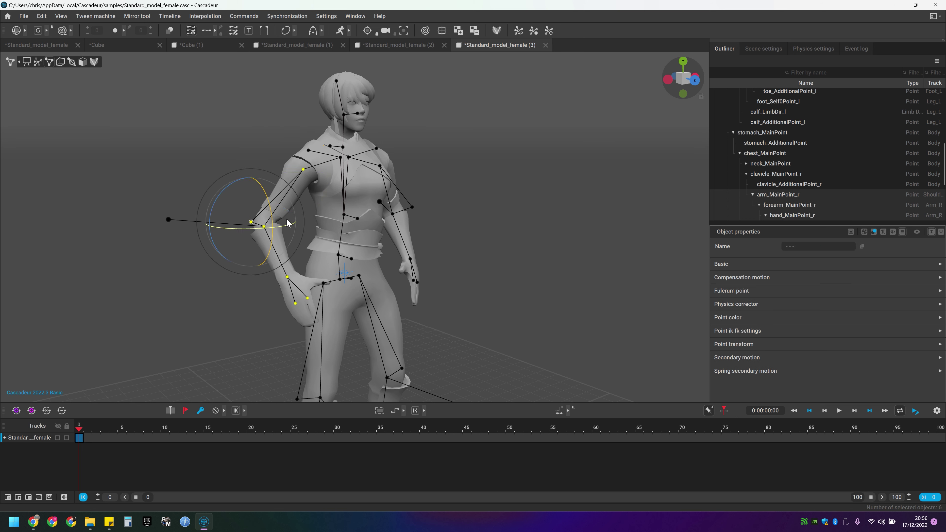
{"action": "left_click_drag", "start_coordinate": [272, 221], "coordinate": [266, 240]}
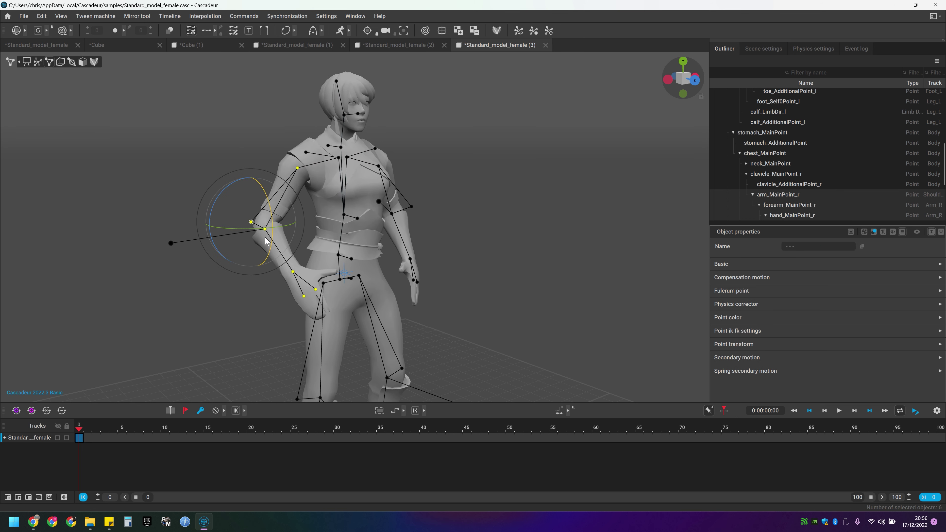
- Rotate the selected right arm slightly around the main elbow point and around the wrist point
{"action": "left_click", "coordinate": [265, 230]}
{"action": "mouse_move", "coordinate": [283, 206]}
{"action": "left_mouse_down"}
{"action": "mouse_move", "coordinate": [284, 240]}
{"action": "mouse_move", "coordinate": [279, 212]}
{"action": "left_mouse_up"}
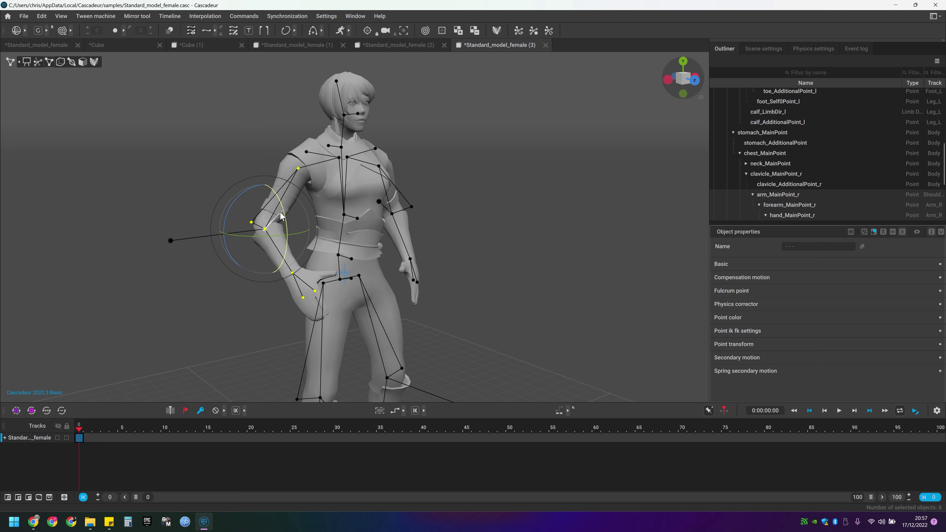
{"action": "left_click", "coordinate": [293, 274]}
{"action": "mouse_move", "coordinate": [314, 268]}
{"action": "left_mouse_down"}
{"action": "mouse_move", "coordinate": [314, 277]}
{"action": "mouse_move", "coordinate": [315, 263]}
{"action": "left_mouse_up"}
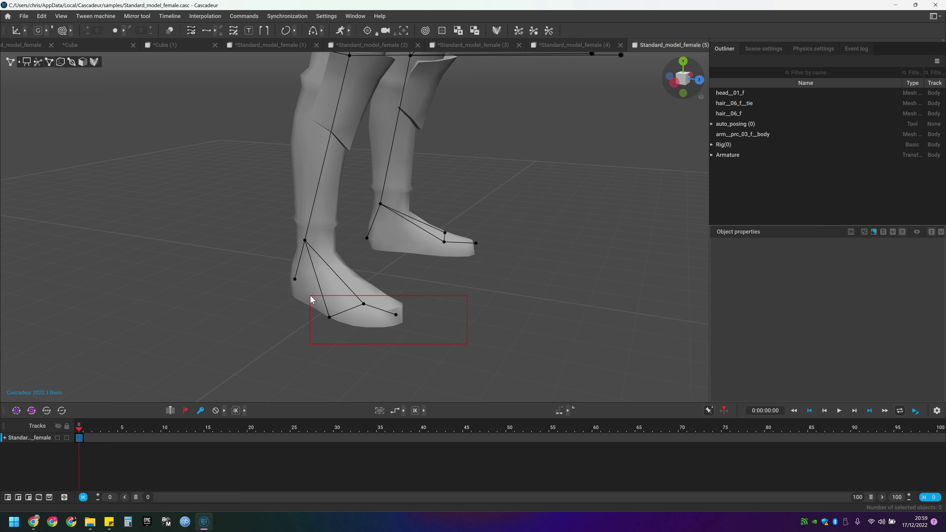
- Fix the right foot's three toe points in place, then raise foot_MainPoint_r and move it forward to lift the heel
{"action": "left_click_drag", "start_coordinate": [309, 295], "coordinate": [310, 295]}
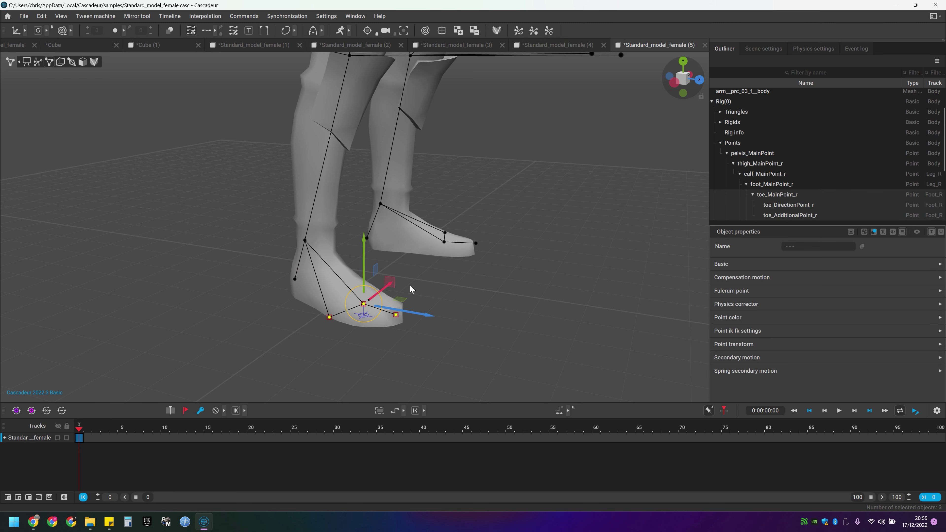
{"action": "left_click", "coordinate": [305, 240]}
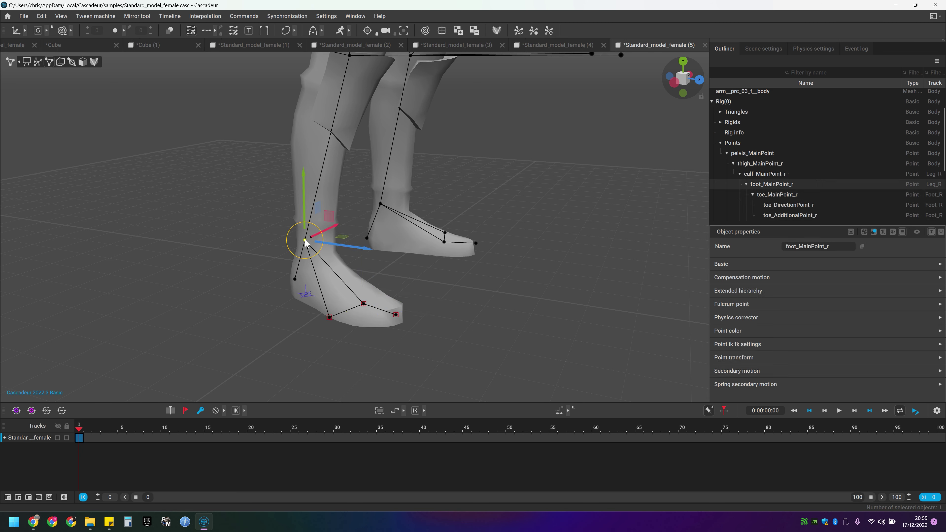
{"action": "left_click_drag", "start_coordinate": [304, 207], "coordinate": [338, 133]}
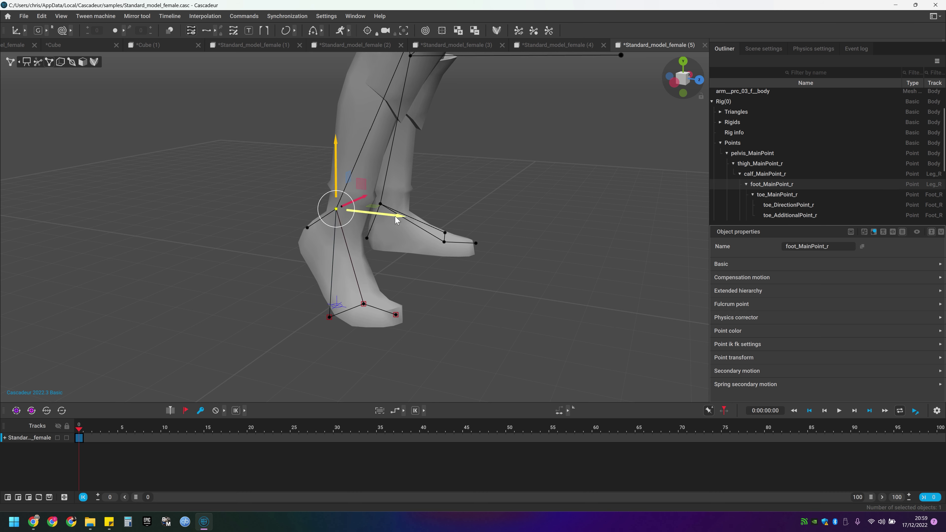
{"action": "left_click_drag", "start_coordinate": [396, 220], "coordinate": [415, 222]}
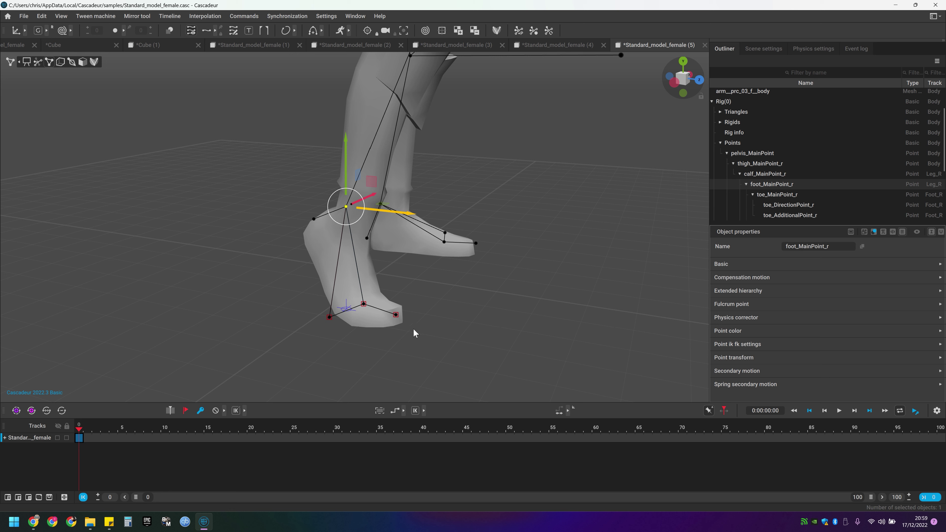
- Unfix the right toe points, then select the whole foot from foot_MainPoint_r and move it backward, vertically and forward
{"action": "left_click_drag", "start_coordinate": [421, 344], "coordinate": [305, 295]}
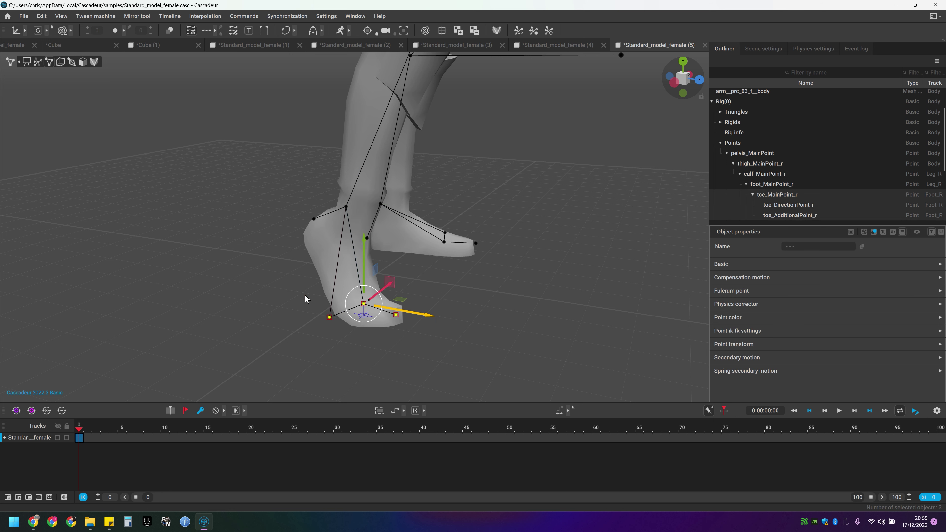
{"action": "left_click", "coordinate": [346, 207], "text": "shift"}
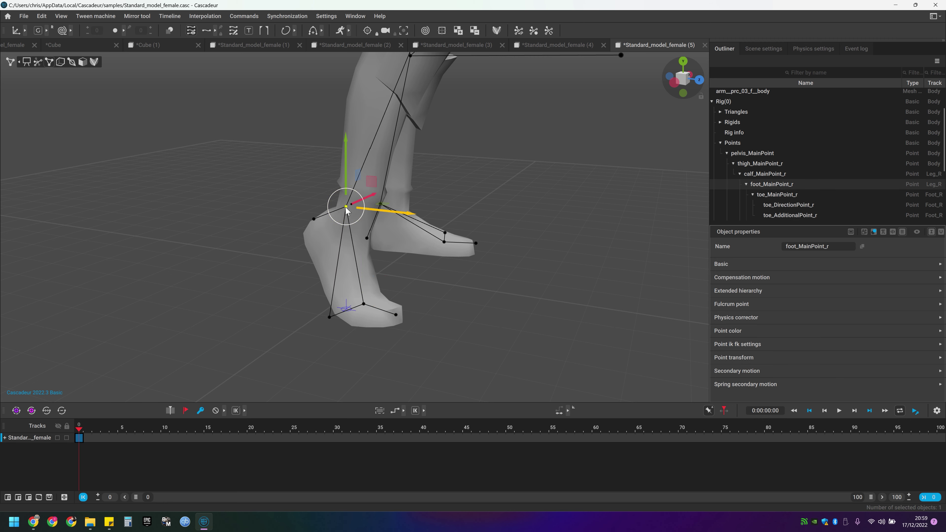
{"action": "left_click_drag", "start_coordinate": [398, 214], "coordinate": [273, 201]}
{"action": "mouse_move", "coordinate": [231, 133]}
{"action": "left_mouse_down"}
{"action": "mouse_move", "coordinate": [230, 99]}
{"action": "mouse_move", "coordinate": [237, 175]}
{"action": "mouse_move", "coordinate": [232, 120]}
{"action": "mouse_move", "coordinate": [235, 138]}
{"action": "left_mouse_up"}
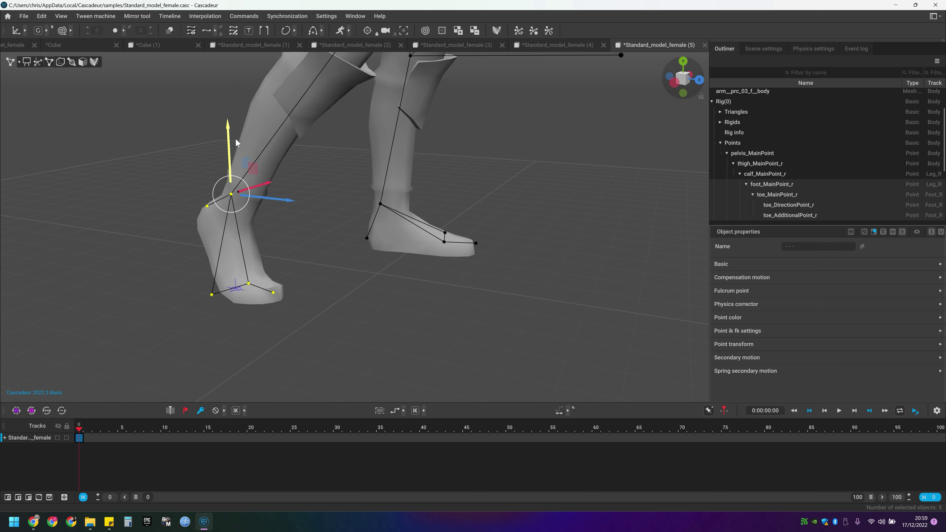
{"action": "left_click_drag", "start_coordinate": [290, 205], "coordinate": [509, 223]}
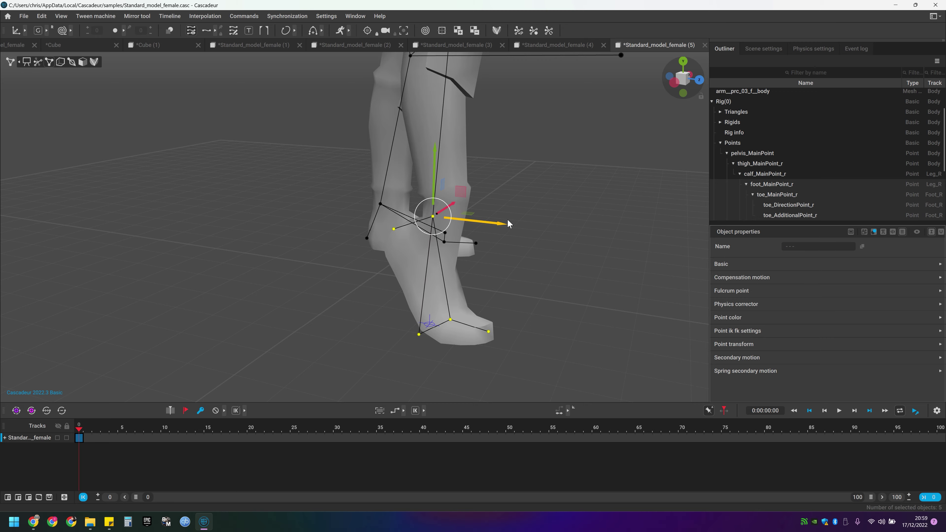
- Deselect the right foot's points
{"action": "left_click", "coordinate": [522, 288]}
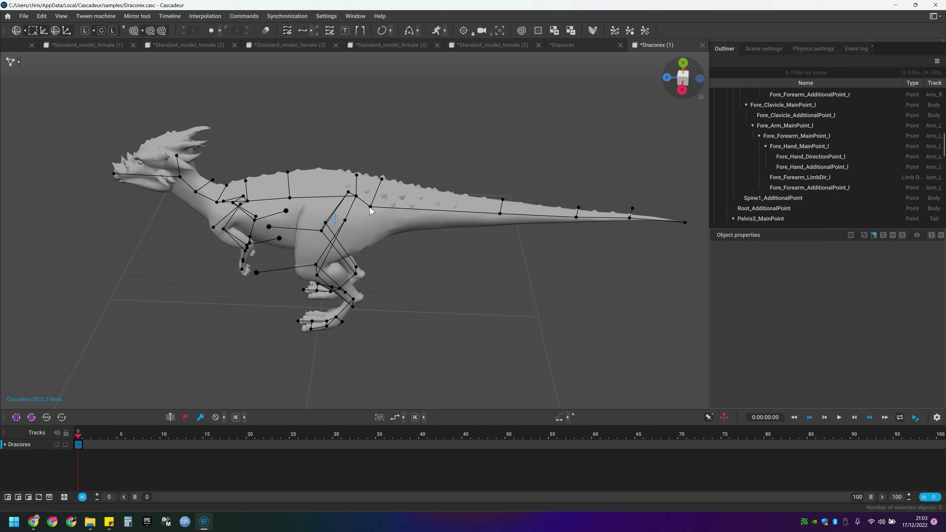
- Select the Dracorex's whole tail from its base point, curl it upward and forward over the back with spiral rotation, and clear the selection
{"action": "double_click", "coordinate": [370, 207]}
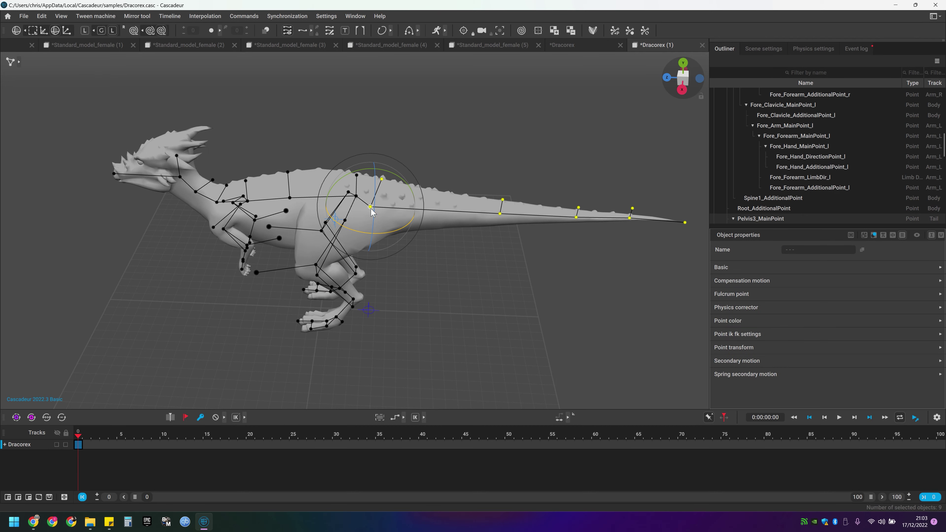
{"action": "left_click", "coordinate": [134, 34]}
{"action": "left_click_drag", "start_coordinate": [378, 235], "coordinate": [406, 223]}
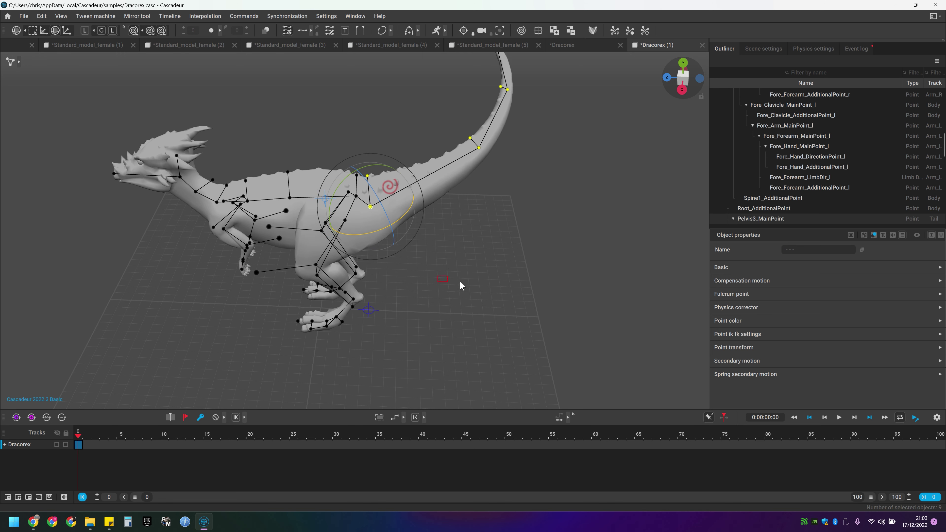
{"action": "mouse_move", "coordinate": [427, 261]}
{"action": "middle_mouse_down"}
{"action": "mouse_move", "coordinate": [476, 245]}
{"action": "mouse_move", "coordinate": [445, 257]}
{"action": "middle_mouse_up"}
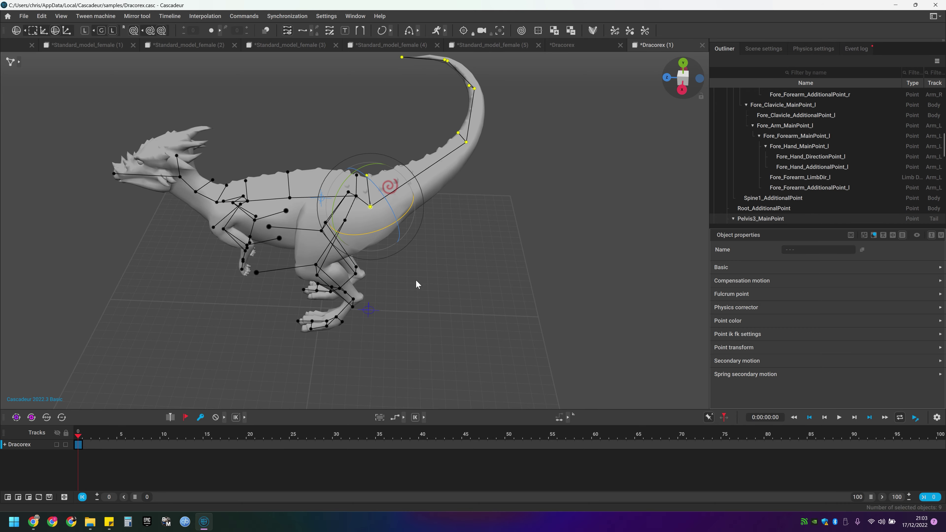
{"action": "left_click_drag", "start_coordinate": [415, 280], "coordinate": [454, 242], "text": "alt"}
{"action": "left_click", "coordinate": [452, 235]}
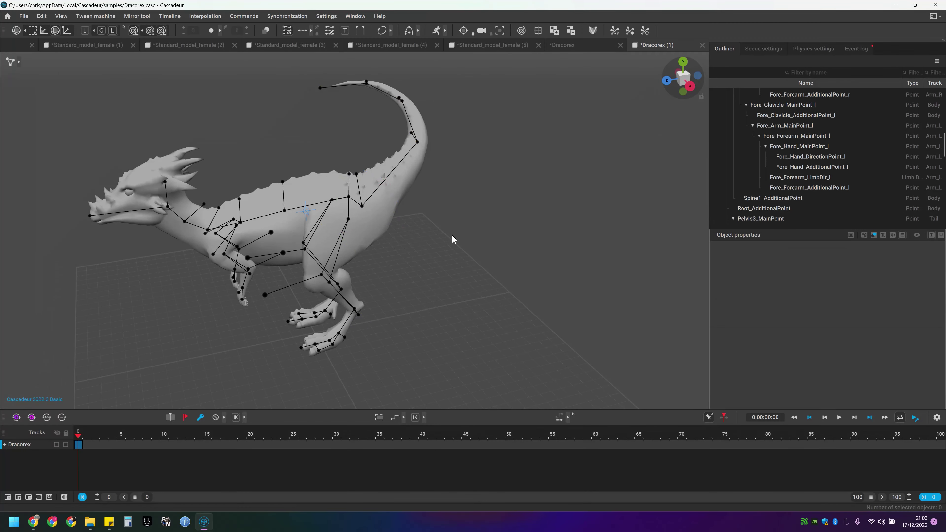
{"action": "right_click_drag", "start_coordinate": [403, 226], "coordinate": [465, 290]}
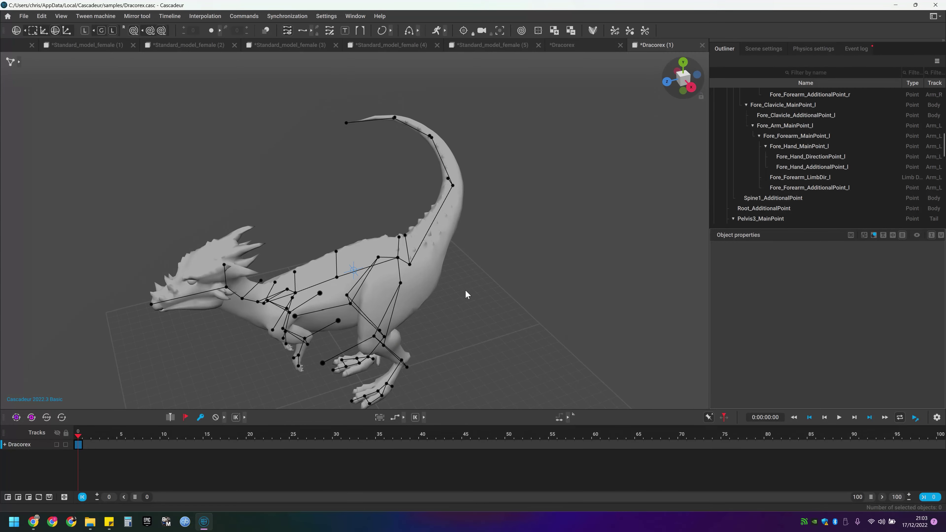